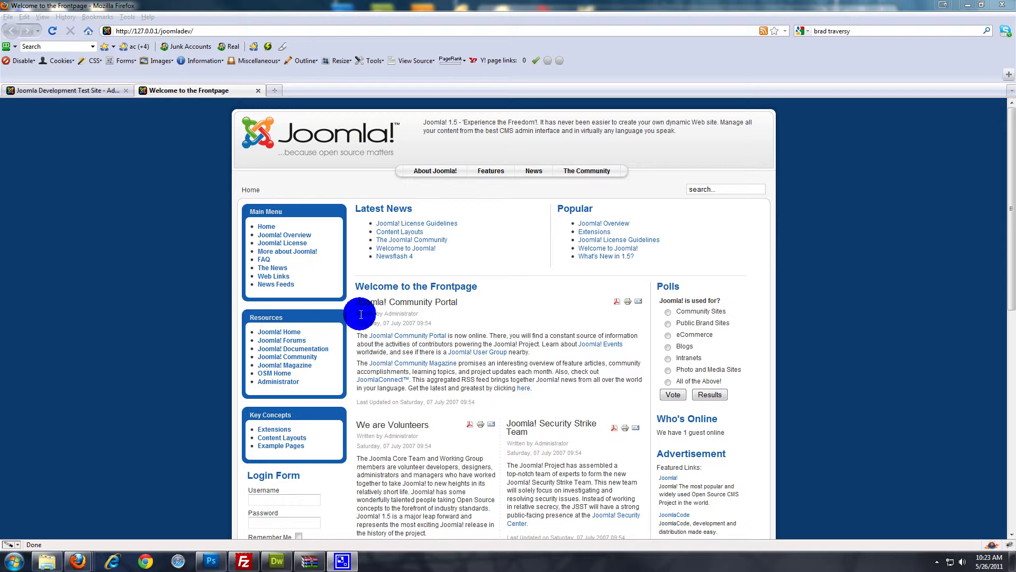
Sign in on the administrator login form with the admin username and its password
scroll(813, 342, "down", 10)
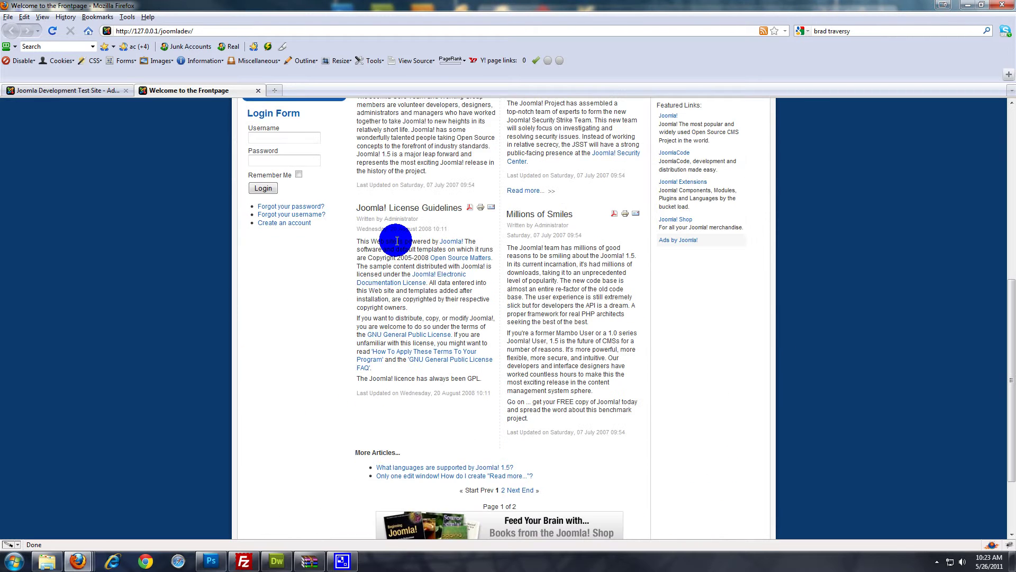
scroll(397, 241, "down", 3)
scroll(397, 238, "up", 13)
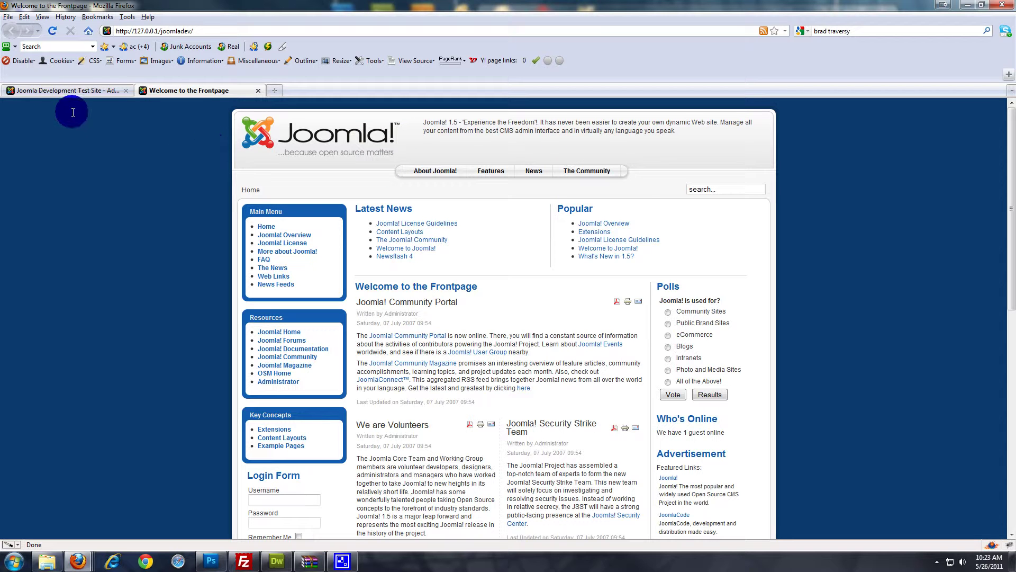
left_click(104, 93)
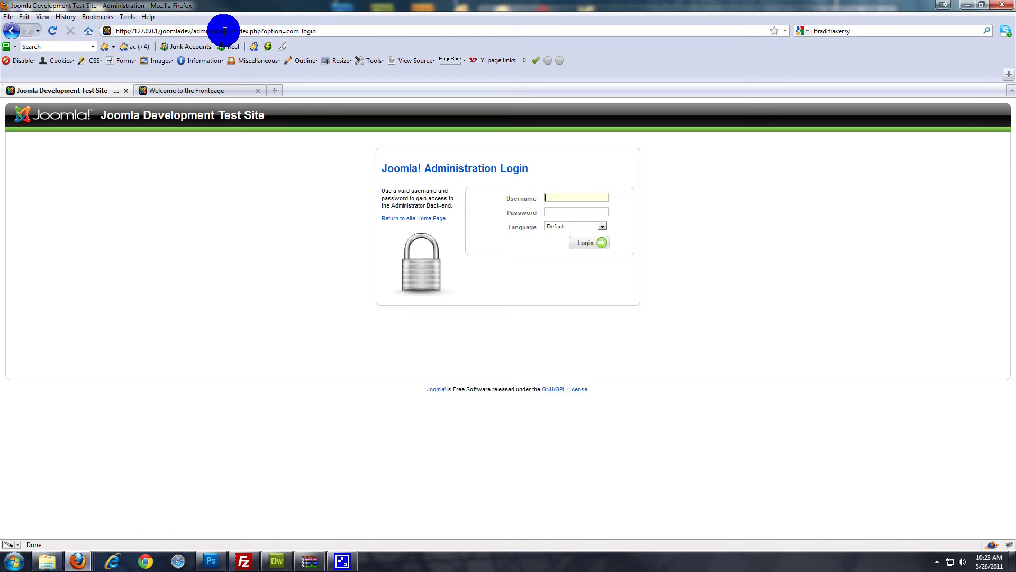
left_click_drag(132, 33, 200, 32)
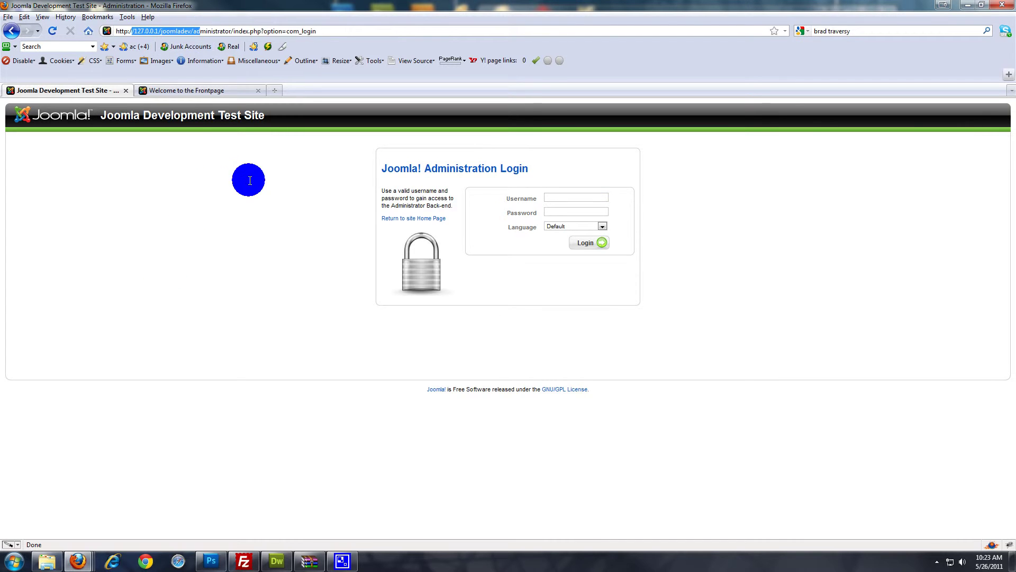
left_click(254, 171)
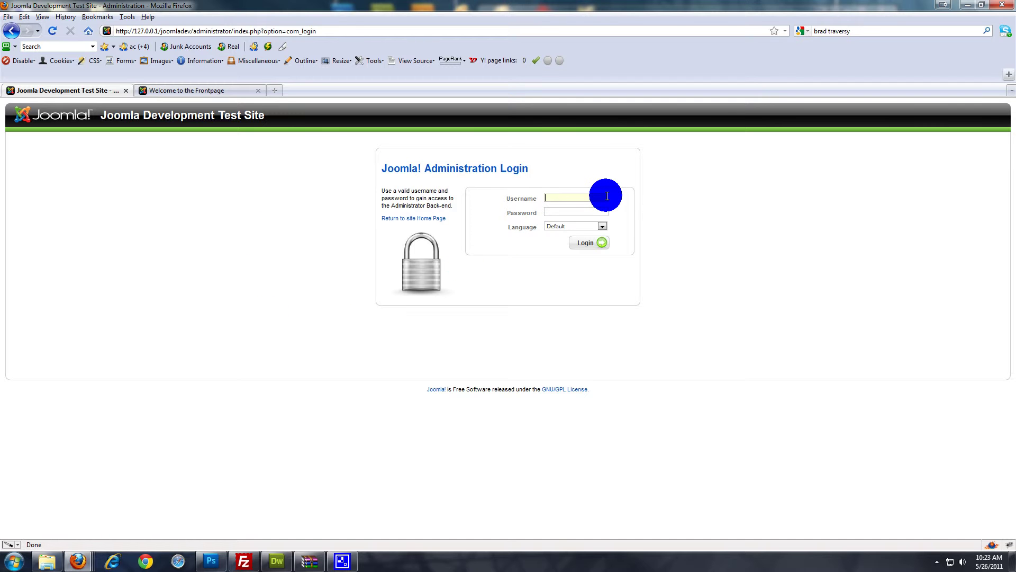
type("admin")
key("Tab")
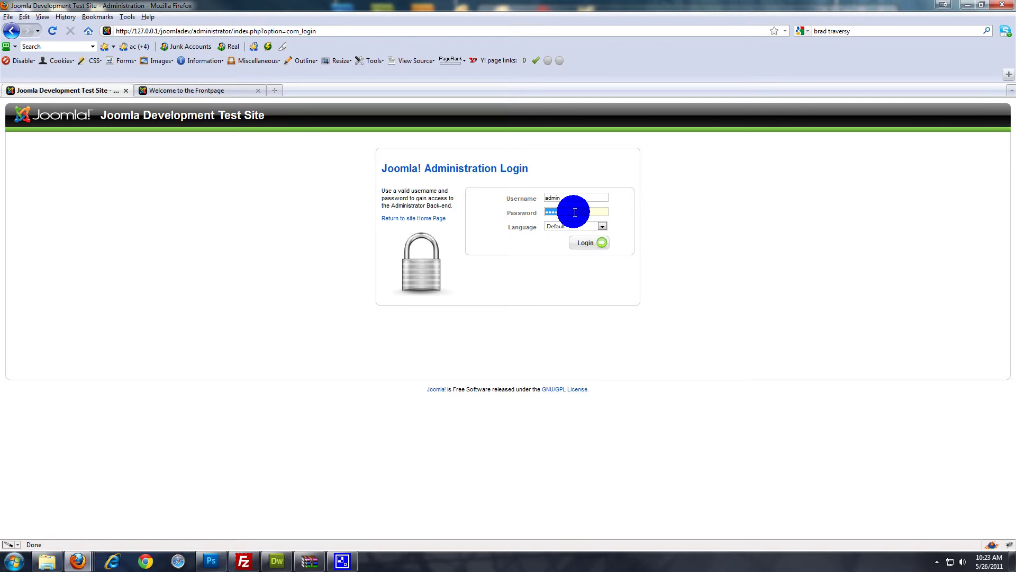
key("Return")
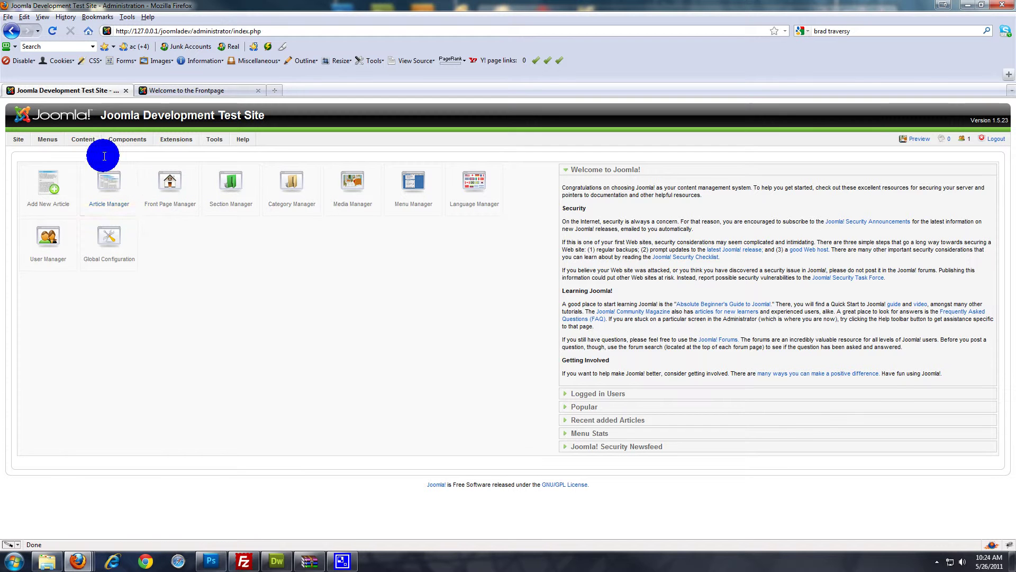
Open Content > Section Manager, dismissing the alert raised by Edit with no section selected
mouse_move(108, 138)
mouse_move(77, 138)
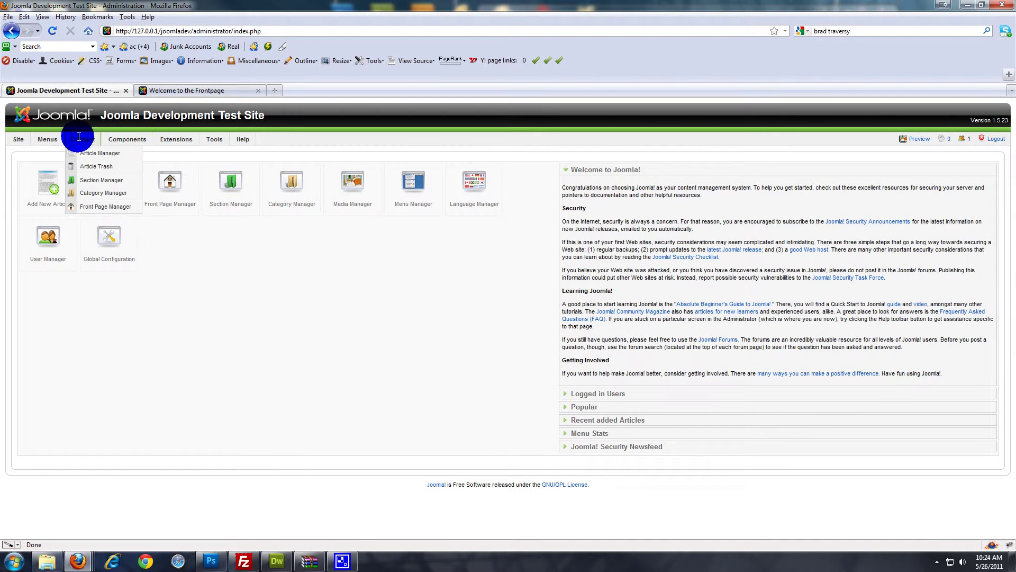
left_click(103, 181)
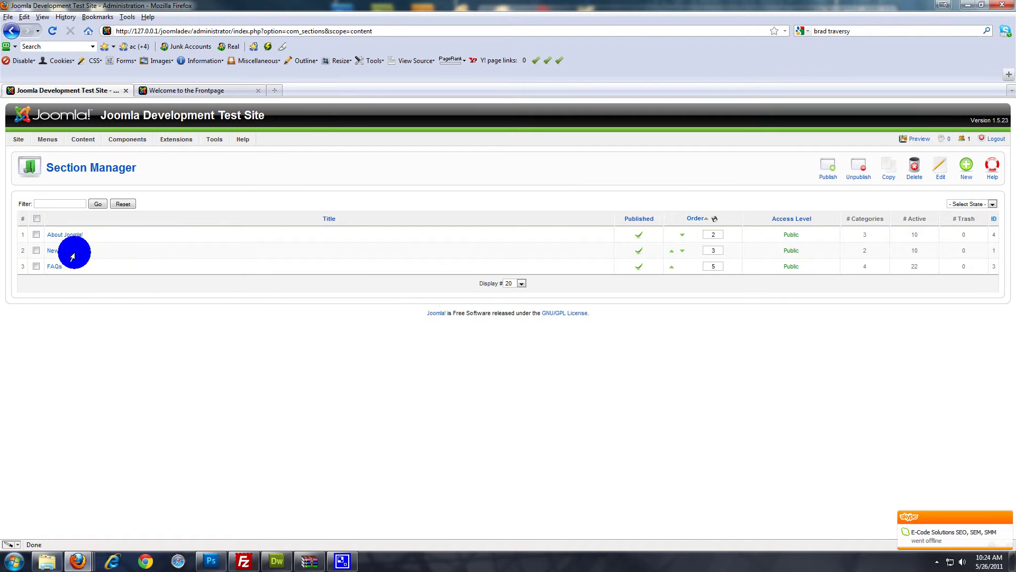
left_click(946, 166)
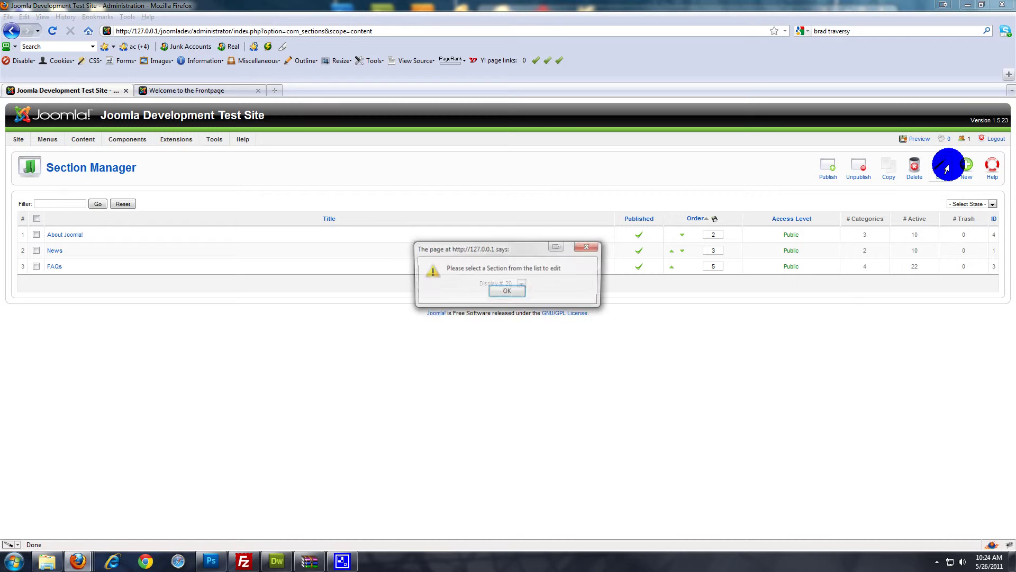
left_click(583, 247)
Create a new section titled FAQ and save it
left_click(960, 167)
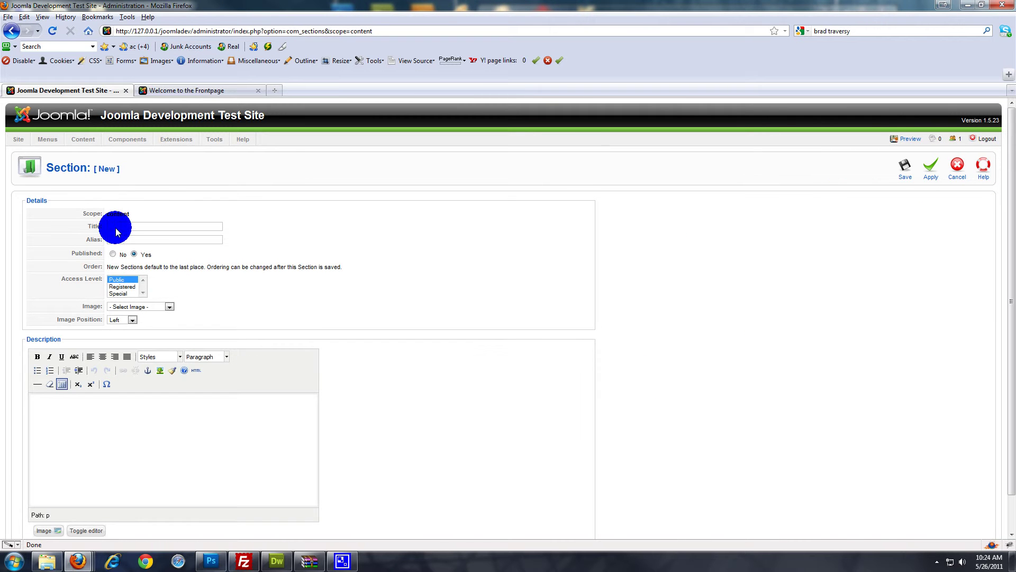
mouse_move(181, 242)
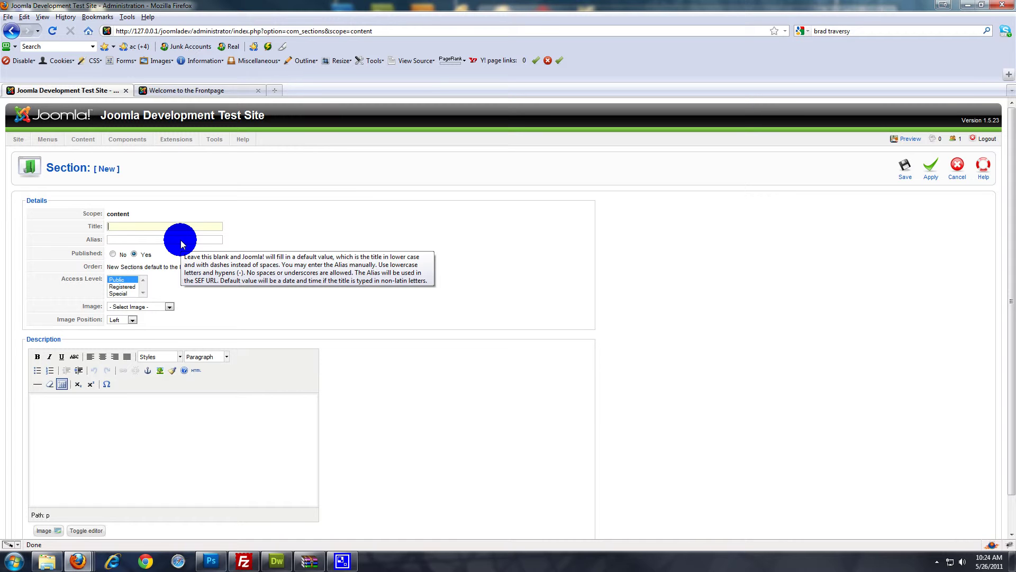
type("FAQ")
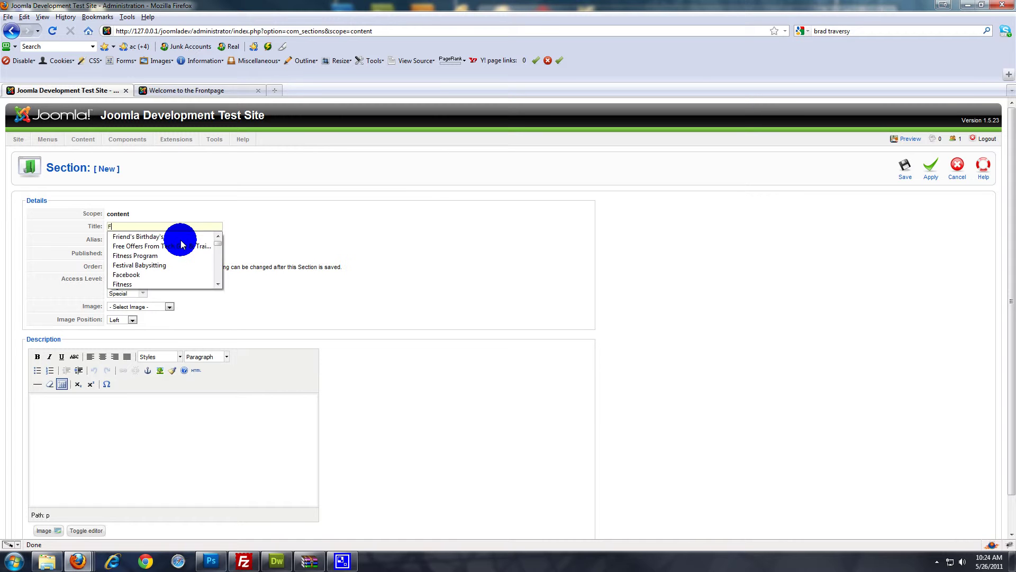
left_click(546, 318)
left_click(906, 166)
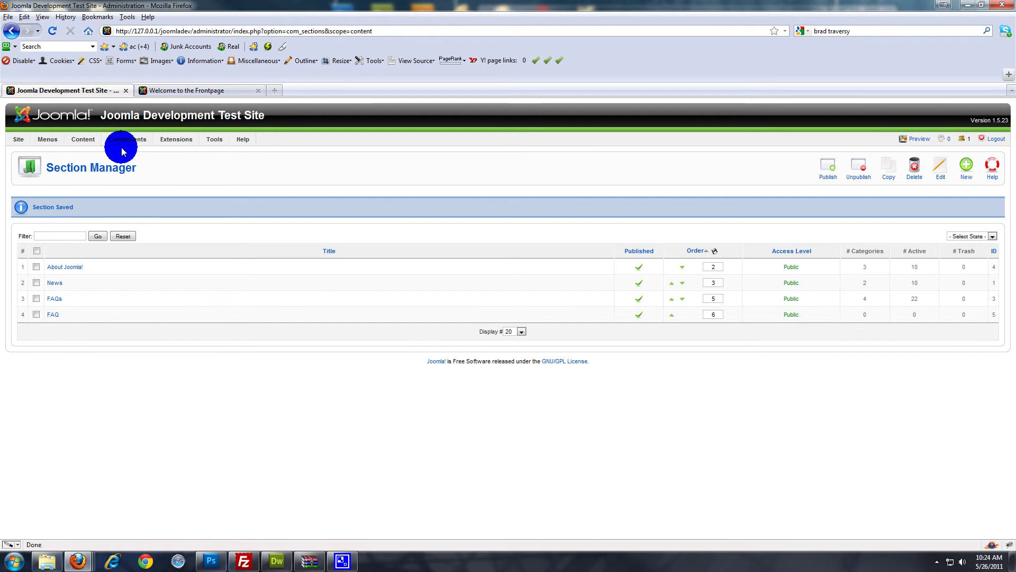
Add a category titled Web Design, assign it to the FAQ section, and save it
mouse_move(85, 139)
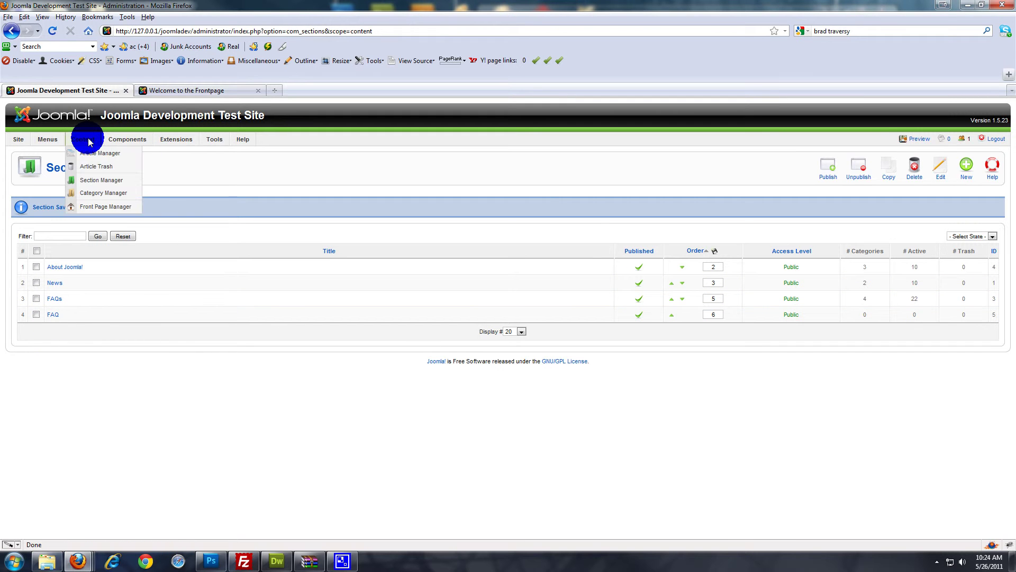
left_click(101, 193)
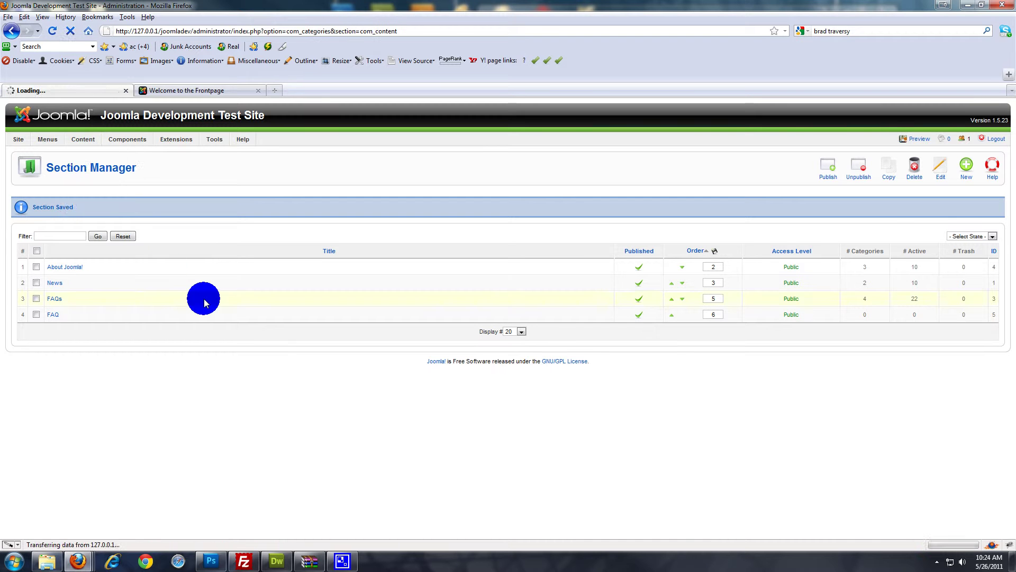
left_click(966, 167)
left_click(169, 213)
type("W")
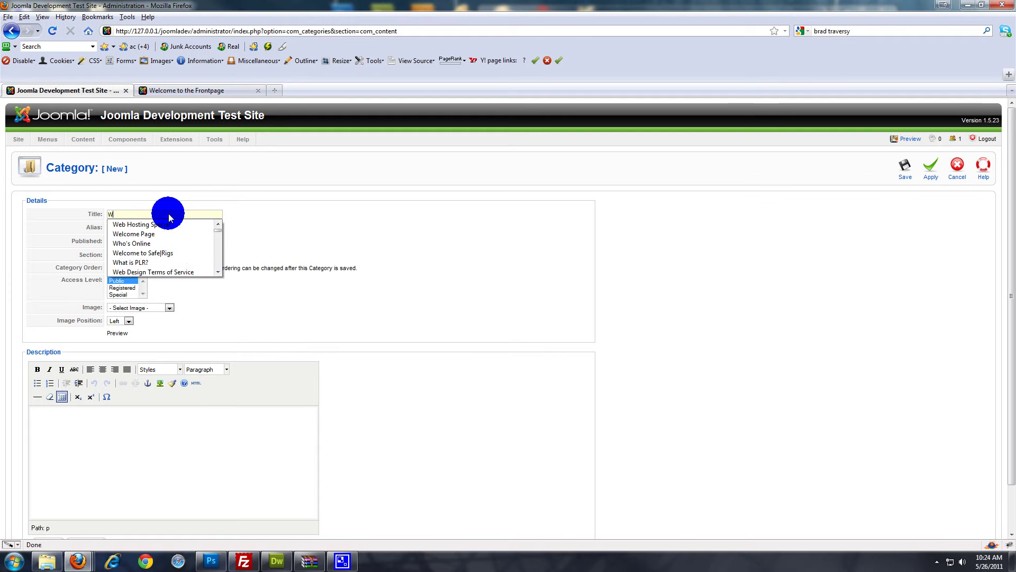
type("eb Design")
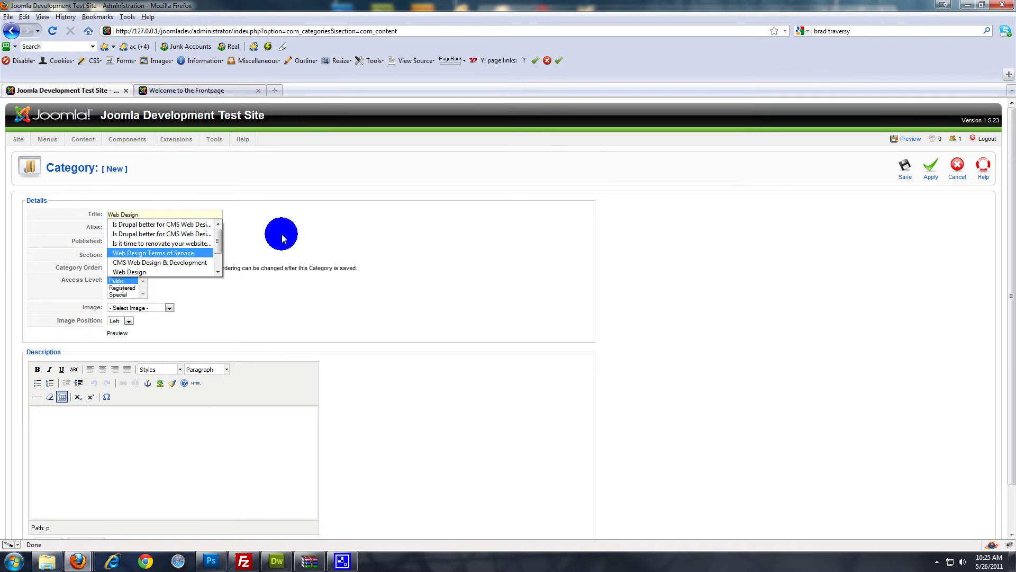
left_click(554, 225)
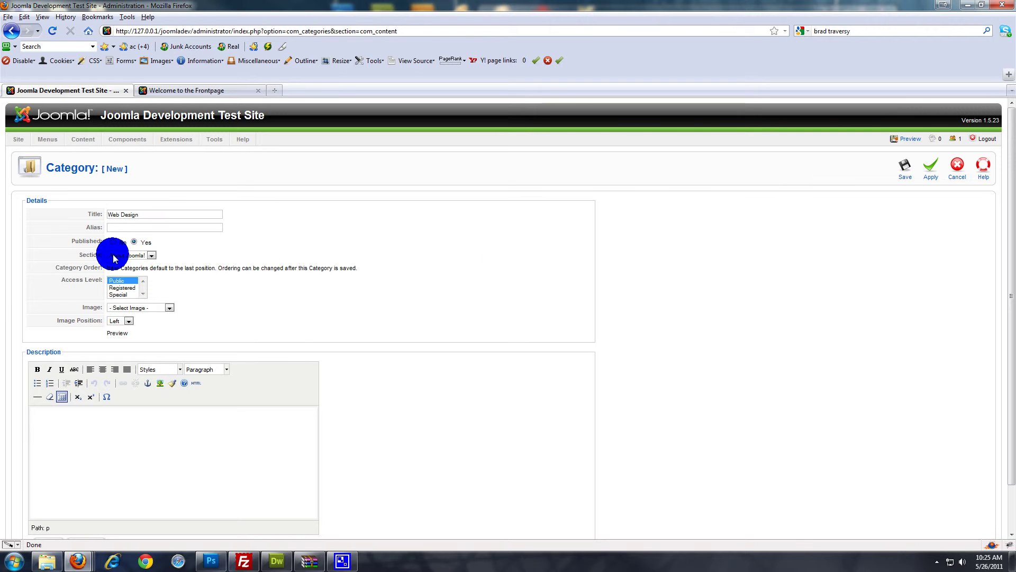
left_click(151, 256)
left_click(124, 284)
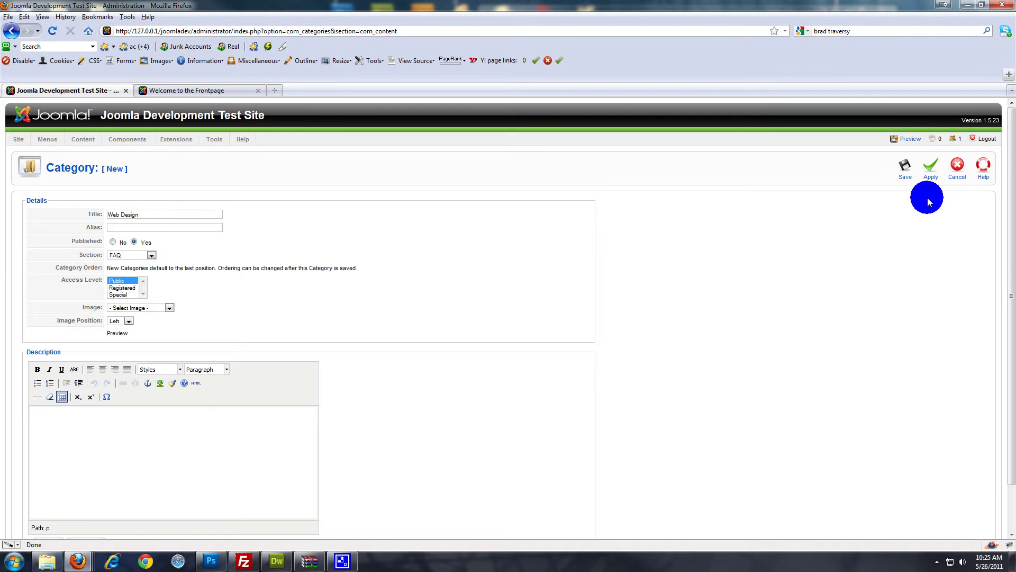
left_click(911, 164)
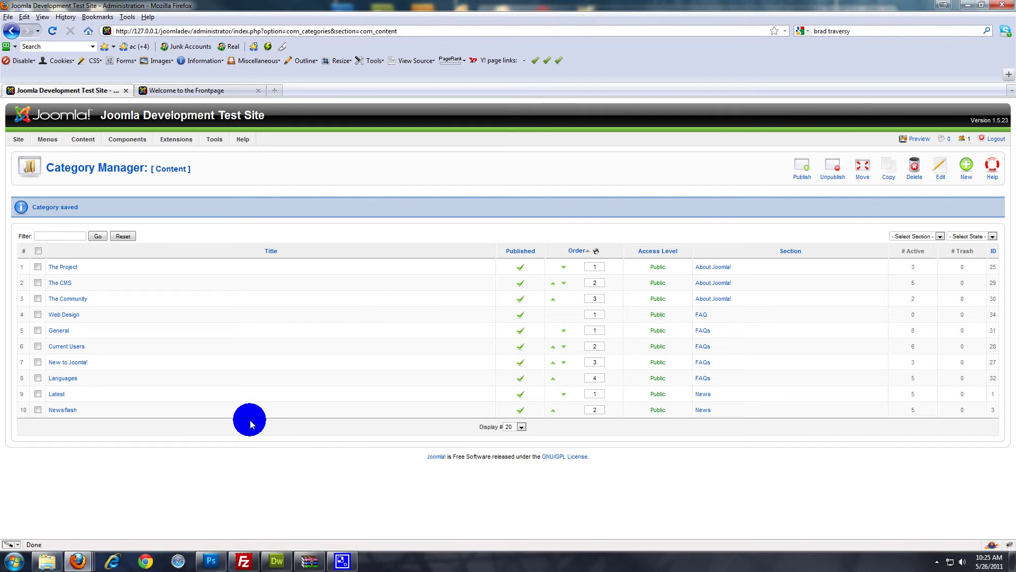
Start a new article in the Article Manager titled Web Design FAQ's
mouse_move(118, 145)
mouse_move(80, 141)
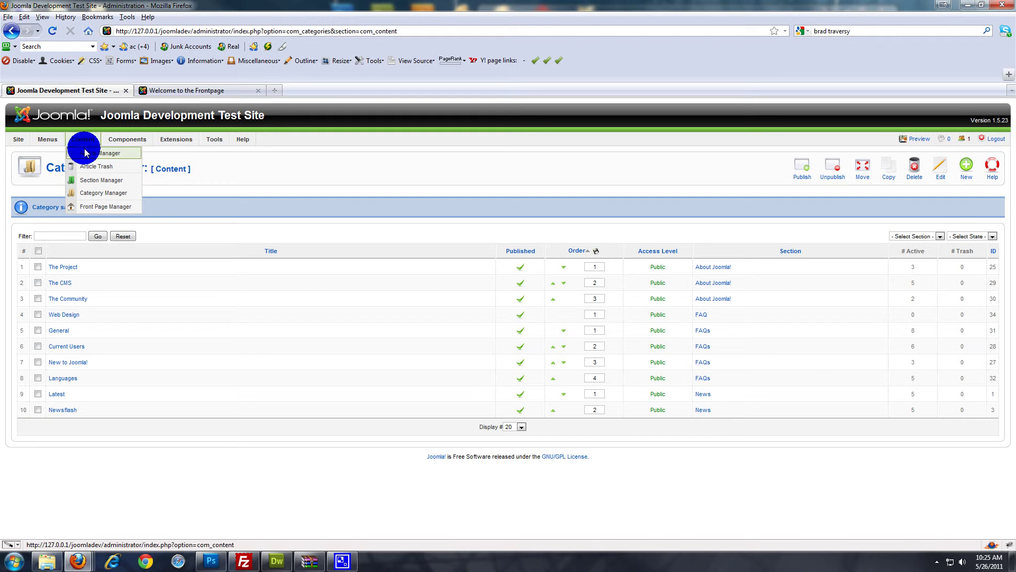
left_click(84, 153)
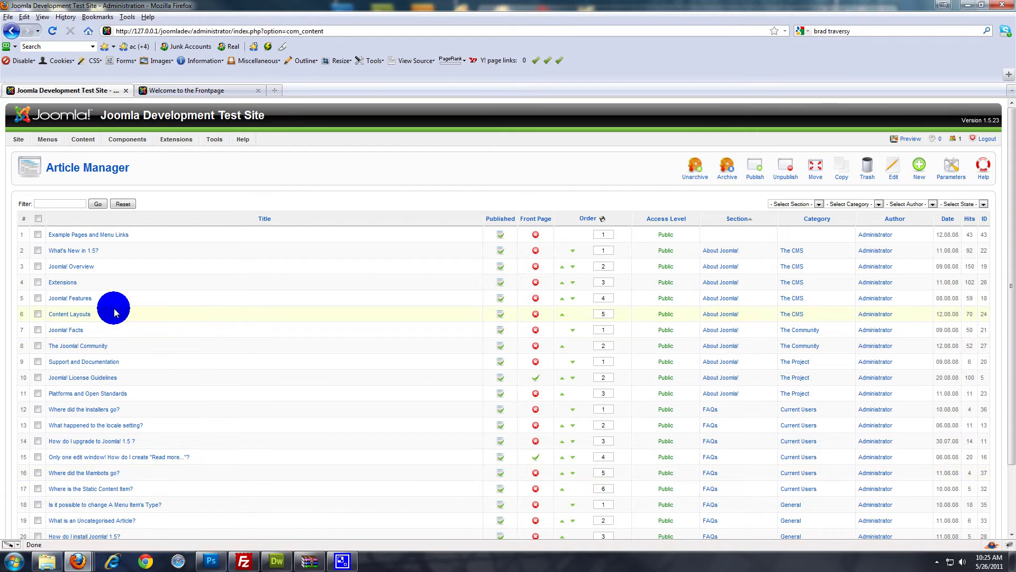
scroll(106, 318, "down", 3)
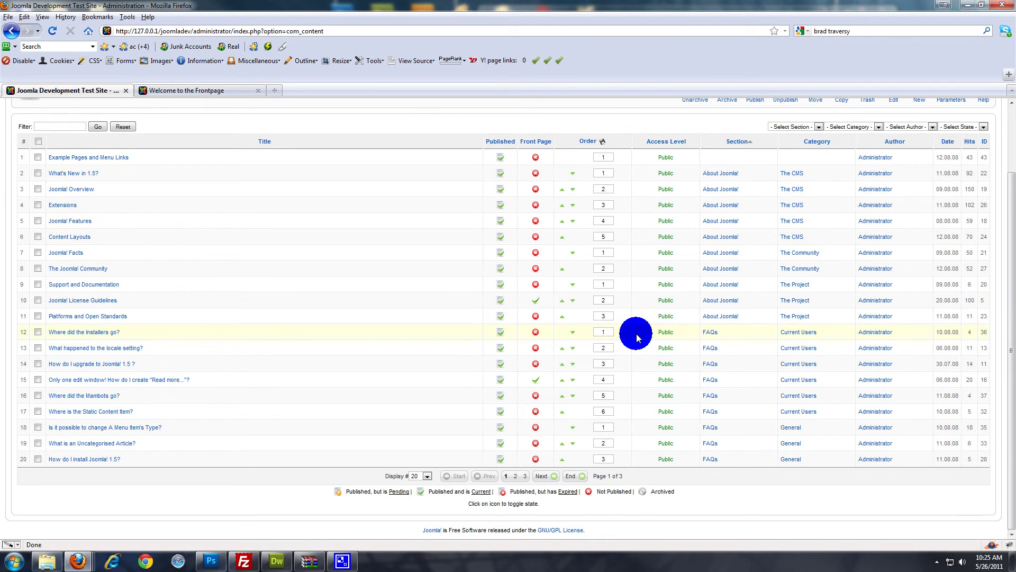
scroll(227, 238, "up", 3)
left_click(918, 166)
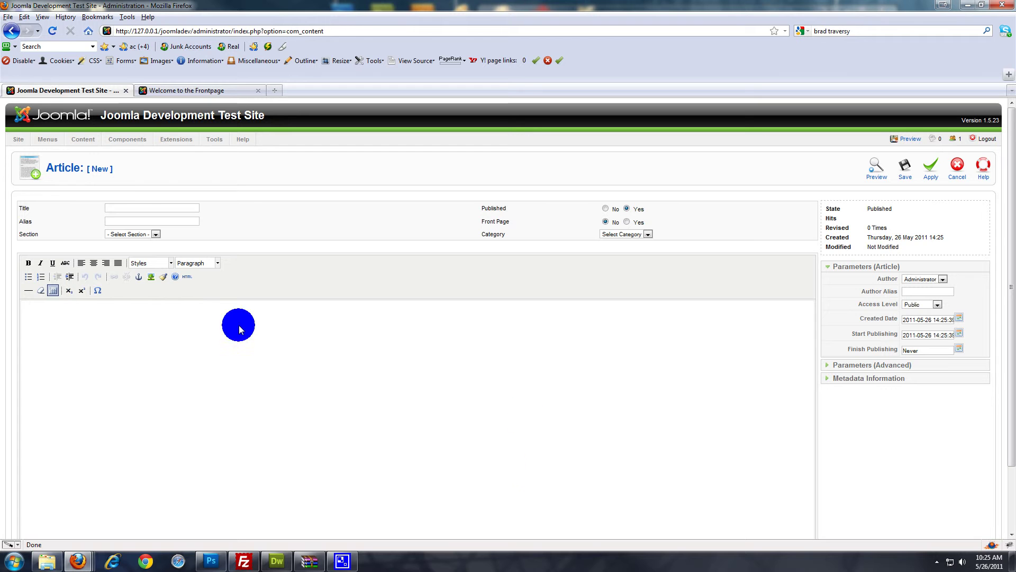
left_click(142, 207)
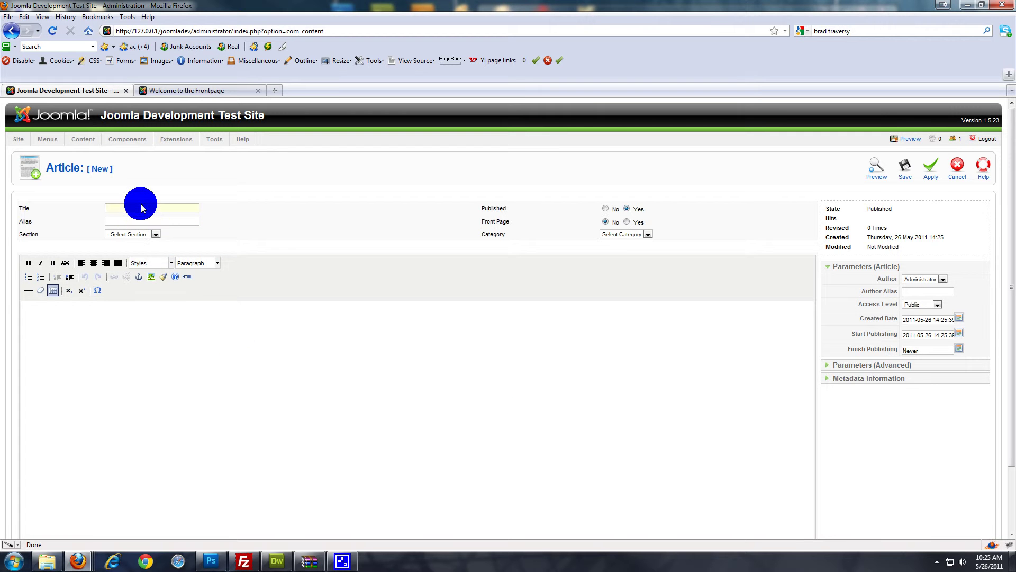
type("eb Design FAQ's")
Enter web-design-faq as the article's alias
left_click(191, 221)
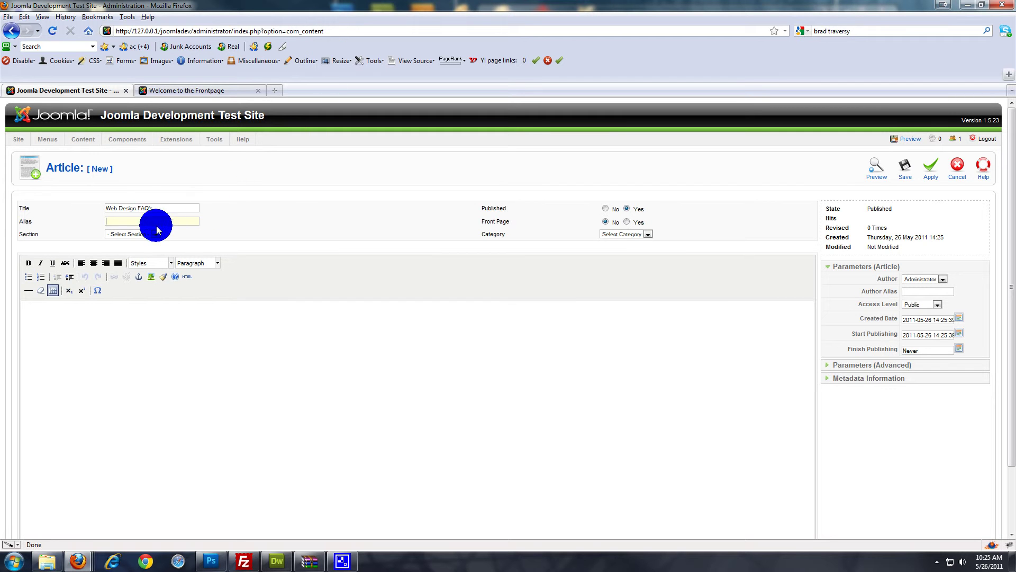
left_click(128, 222)
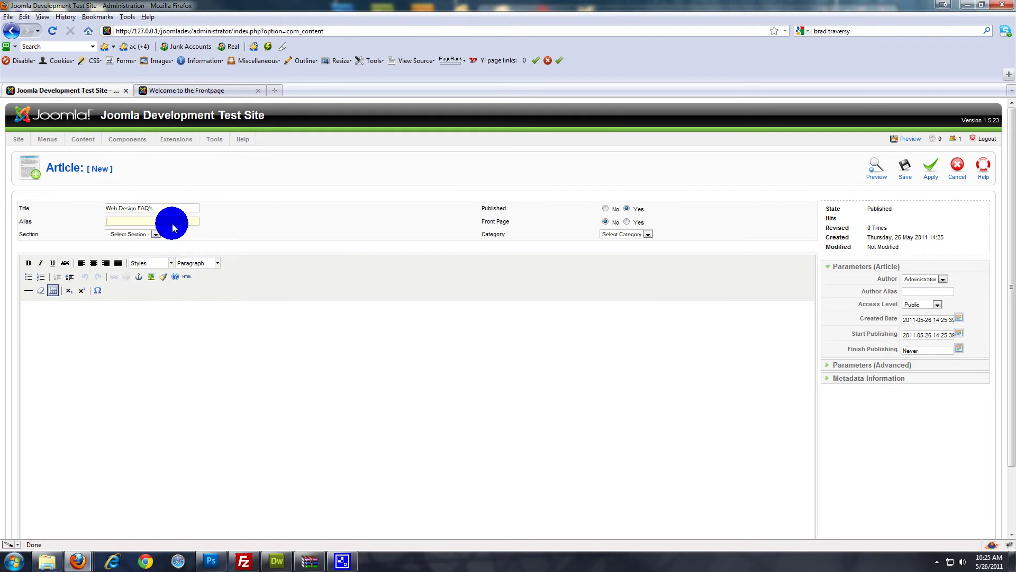
type("web")
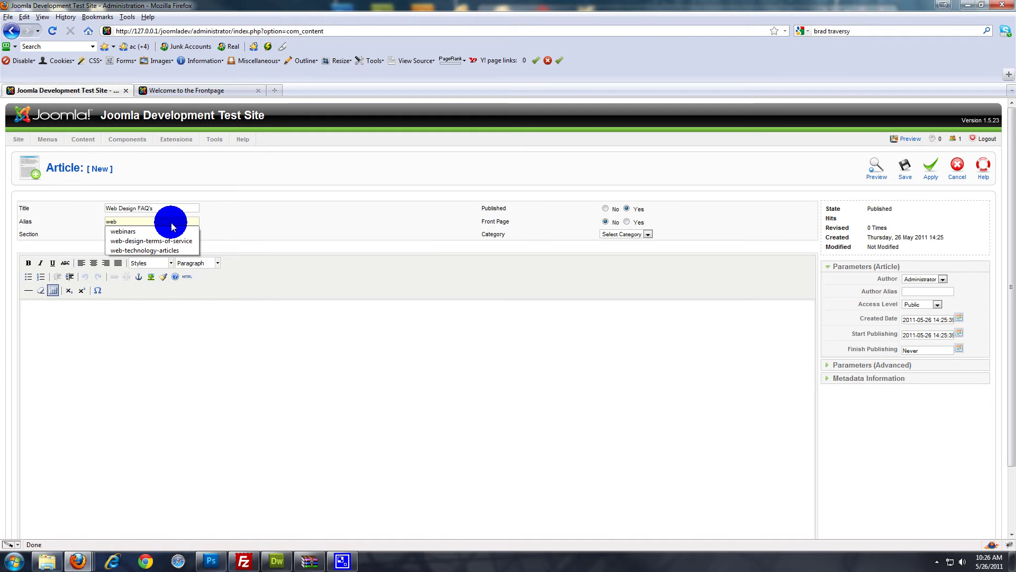
type("-")
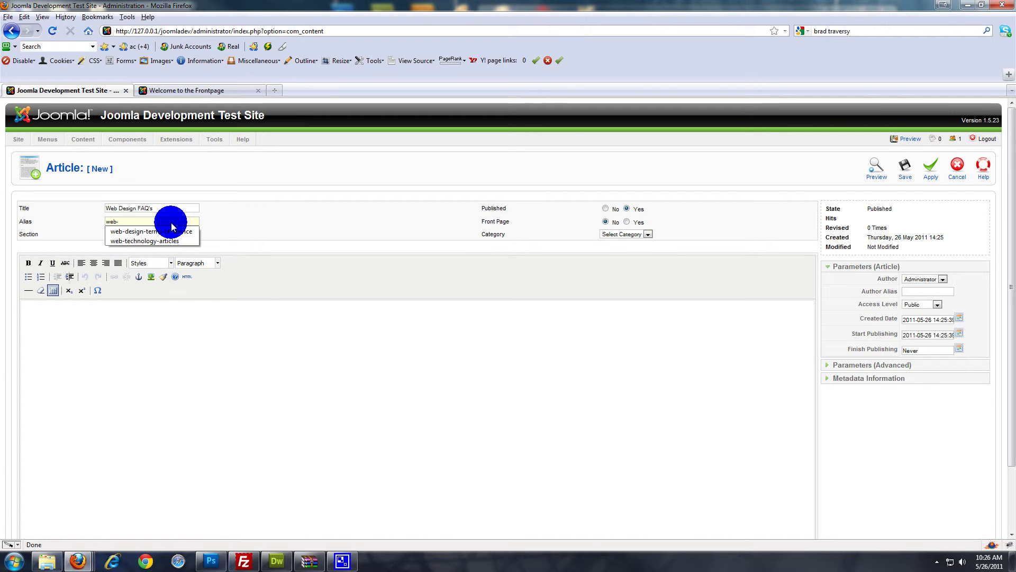
type("design")
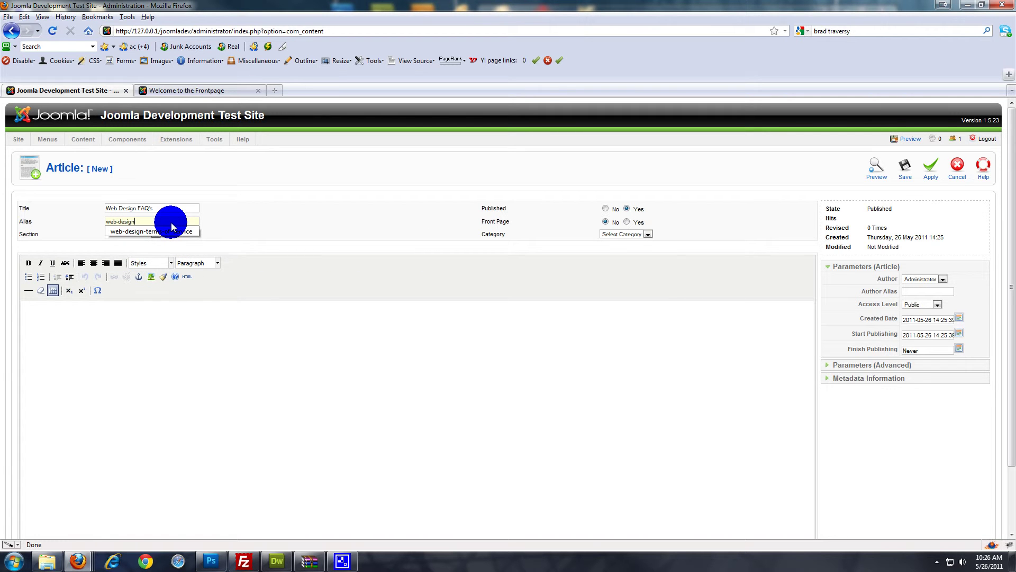
type("-faq")
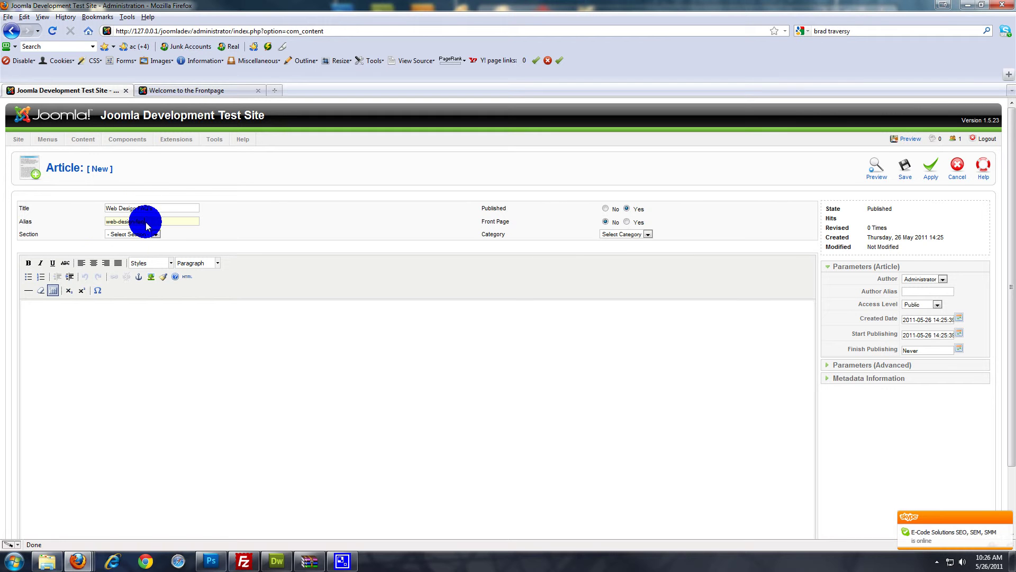
left_click_drag(106, 222, 155, 207)
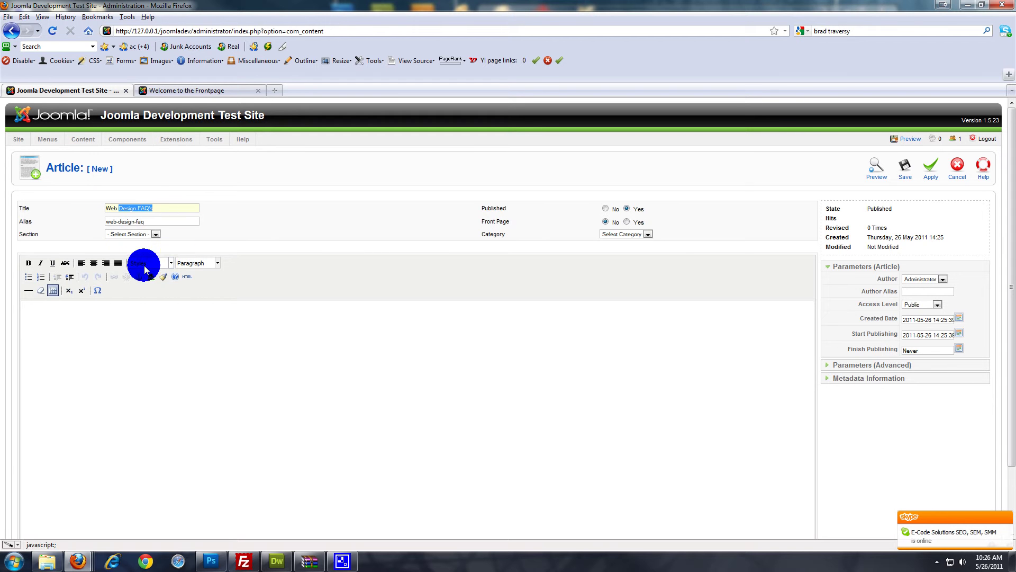
Set section FAQ and category Web Design, and write 'This is the FAQ page for web design' as body
left_click(154, 245)
left_click(156, 235)
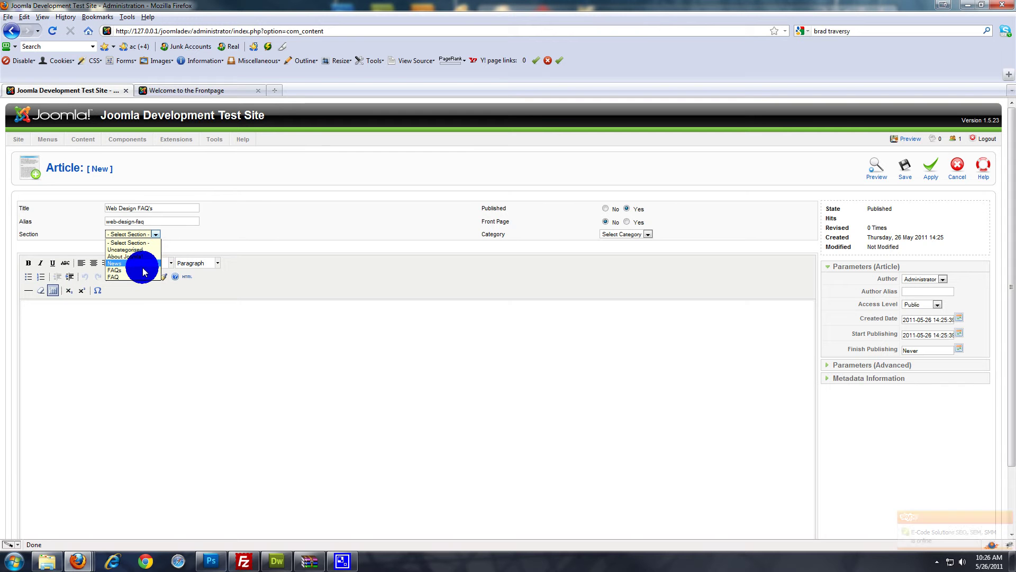
left_click(136, 276)
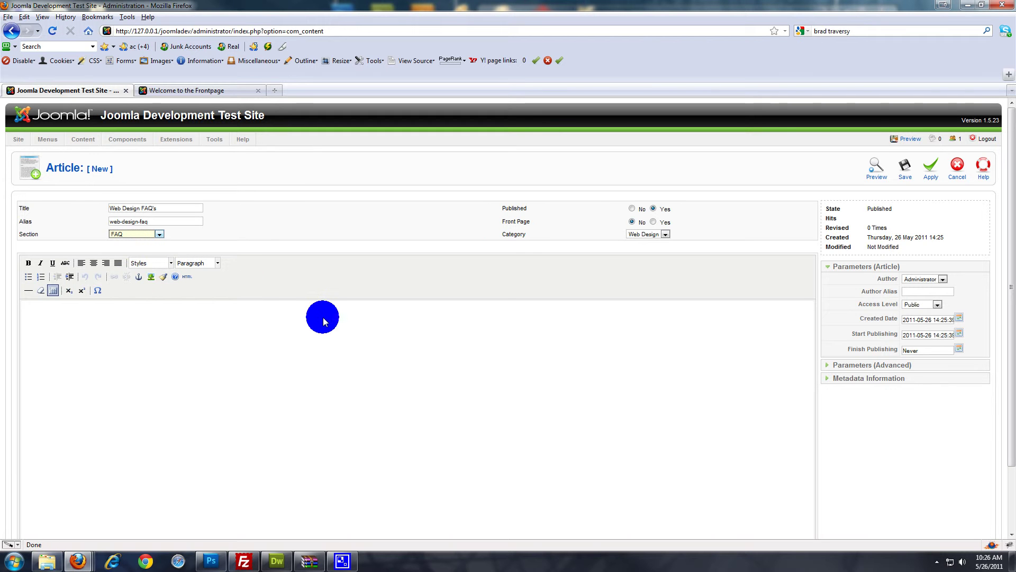
left_click(665, 235)
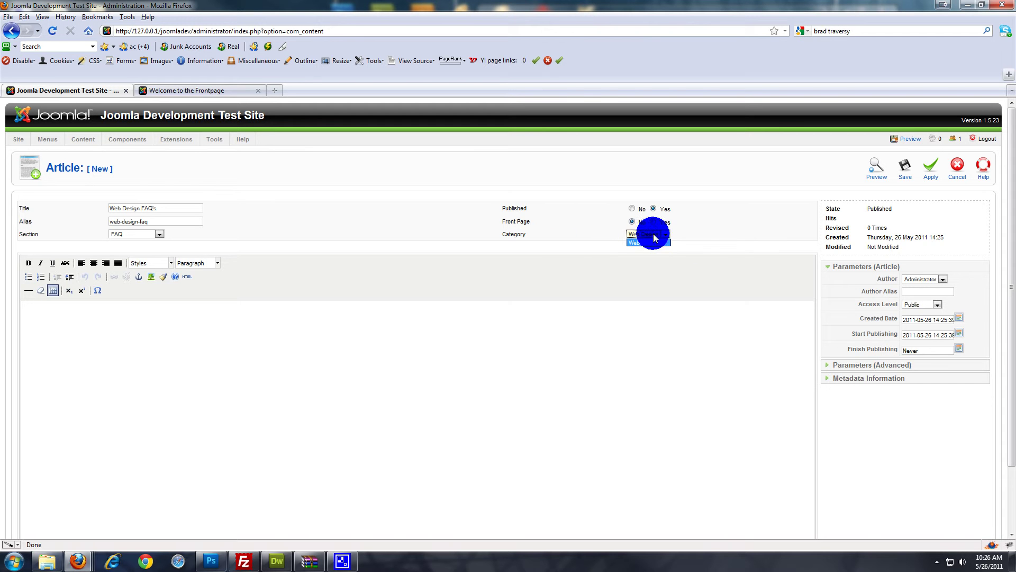
left_click(708, 237)
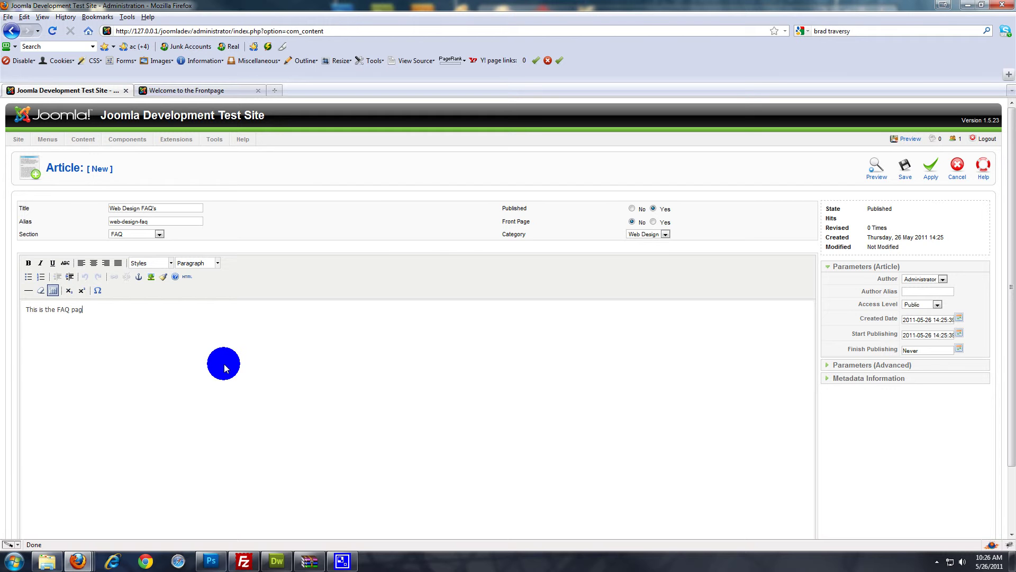
type("web design.................")
scroll(245, 374, "down", 2)
scroll(301, 372, "up", 2)
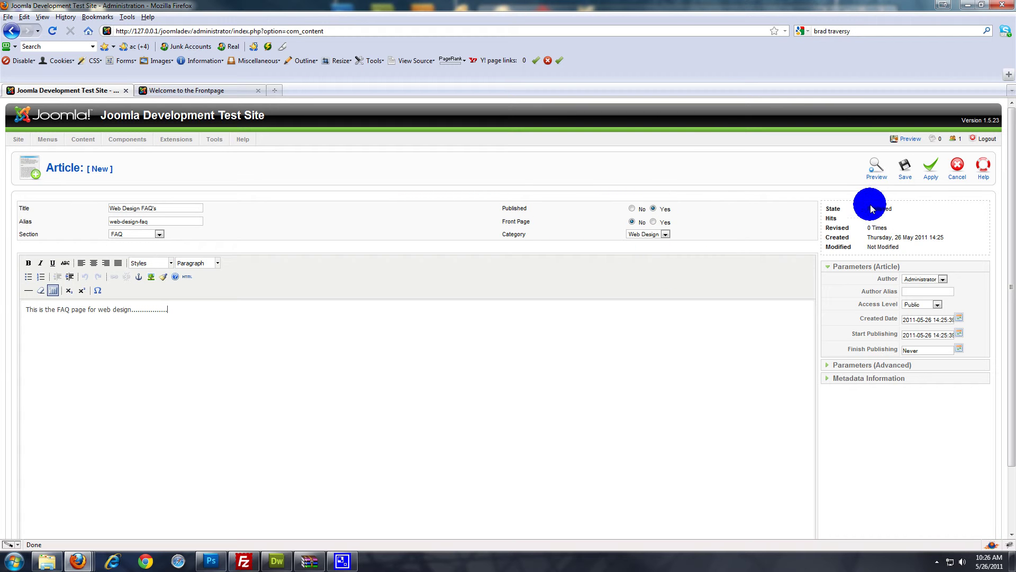
Save the Web Design FAQ's article, check the public front page, then return to the admin
left_click(904, 169)
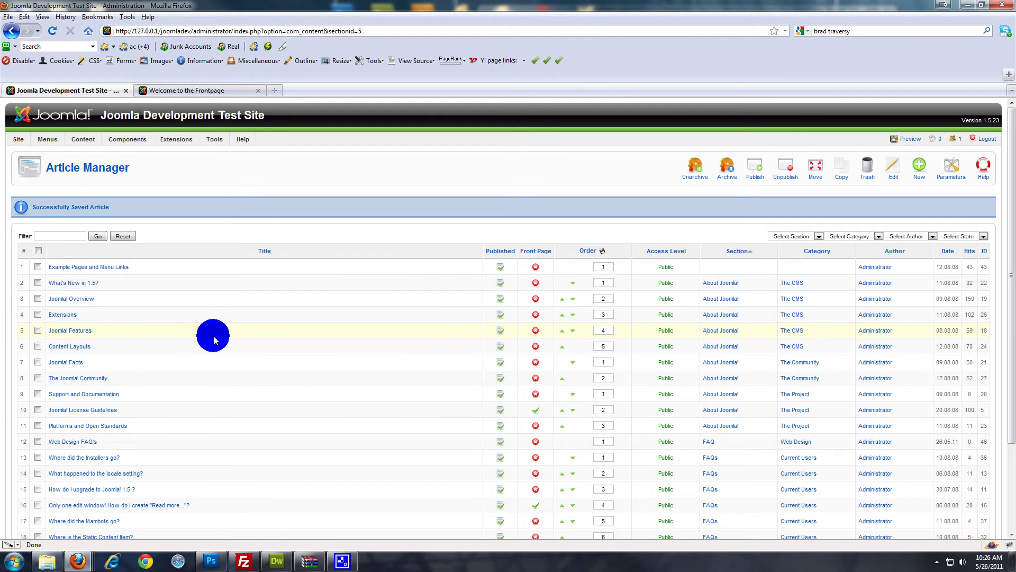
left_click(182, 91)
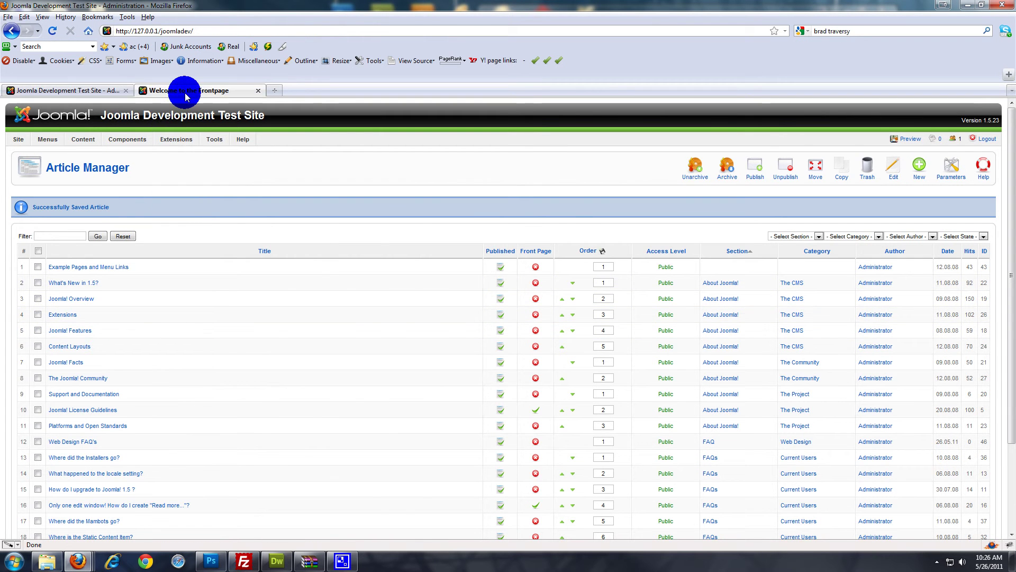
scroll(391, 402, "down", 2)
scroll(567, 409, "up", 2)
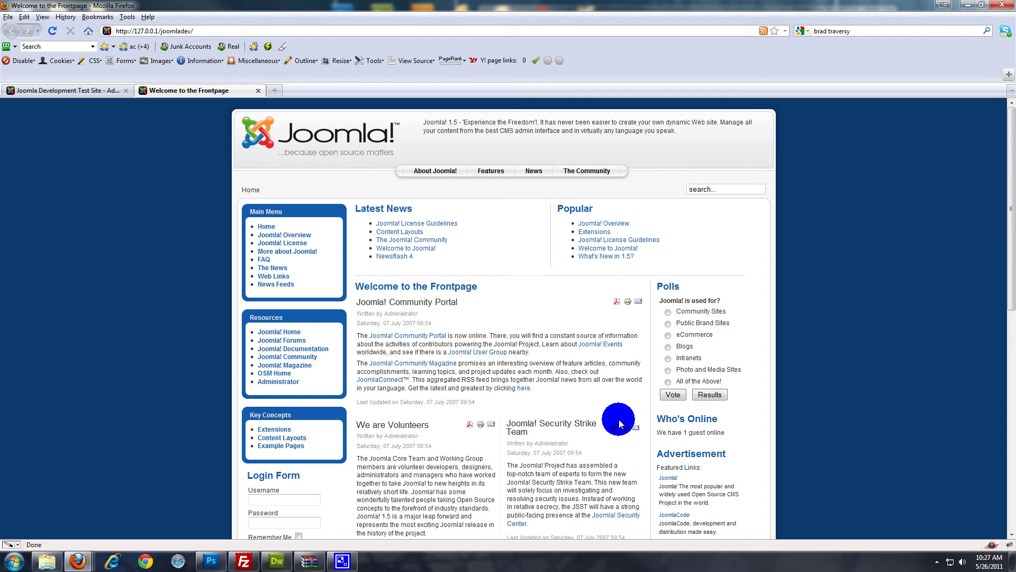
scroll(183, 186, "down", 4)
scroll(186, 189, "up", 4)
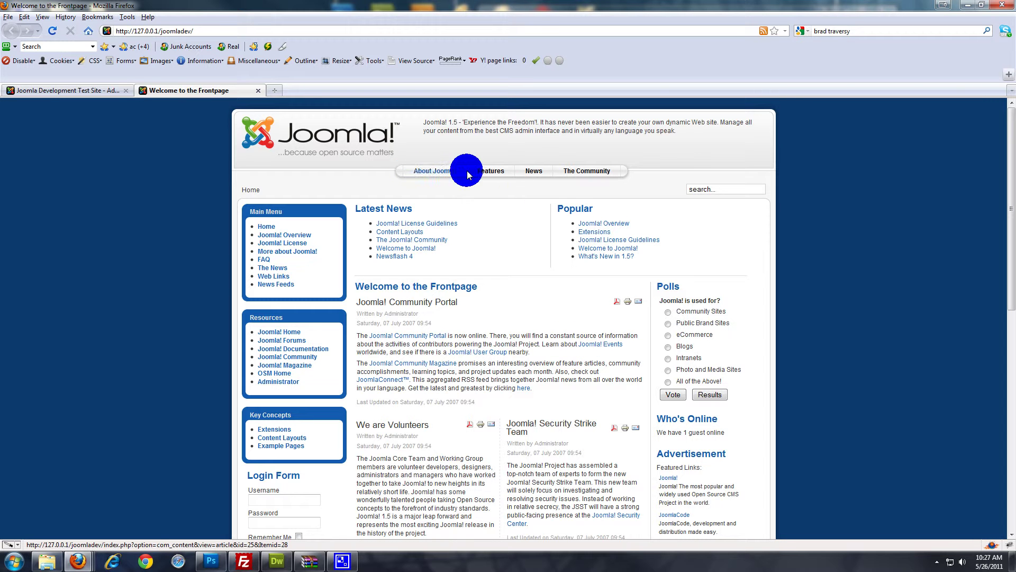
left_click(83, 94)
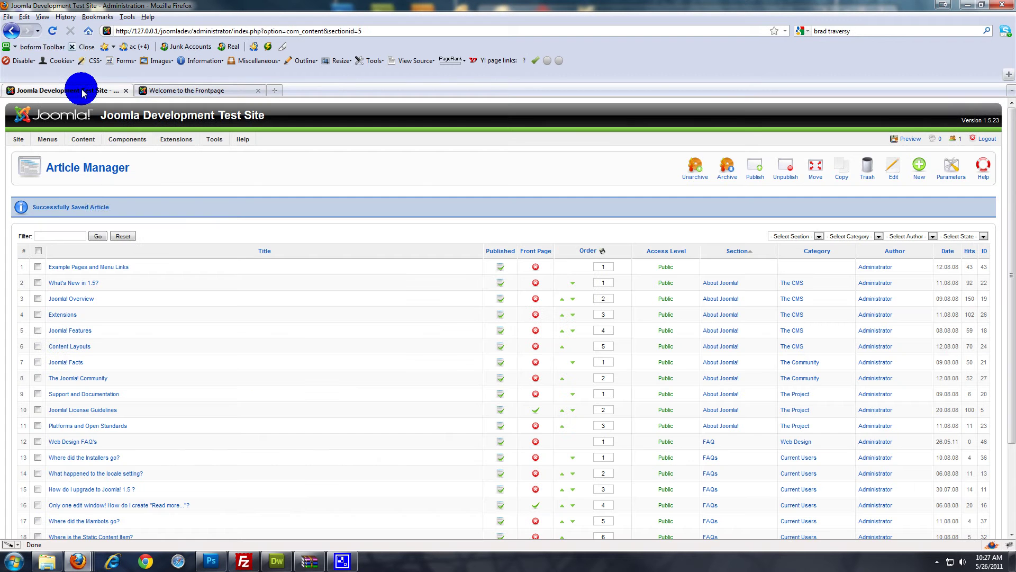
Start a new Main Menu item and expand the Articles internal link types
mouse_move(62, 138)
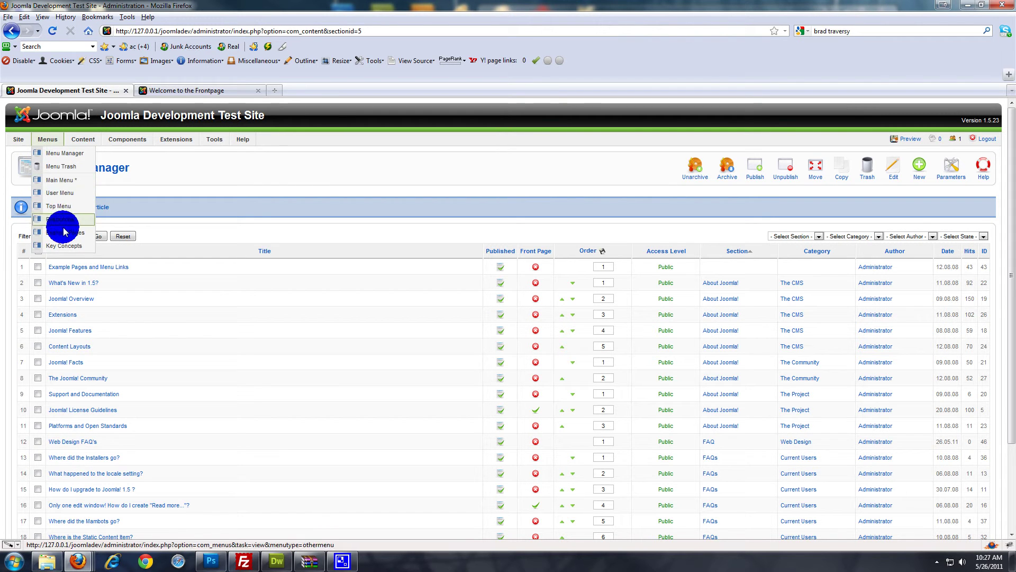
left_click(68, 182)
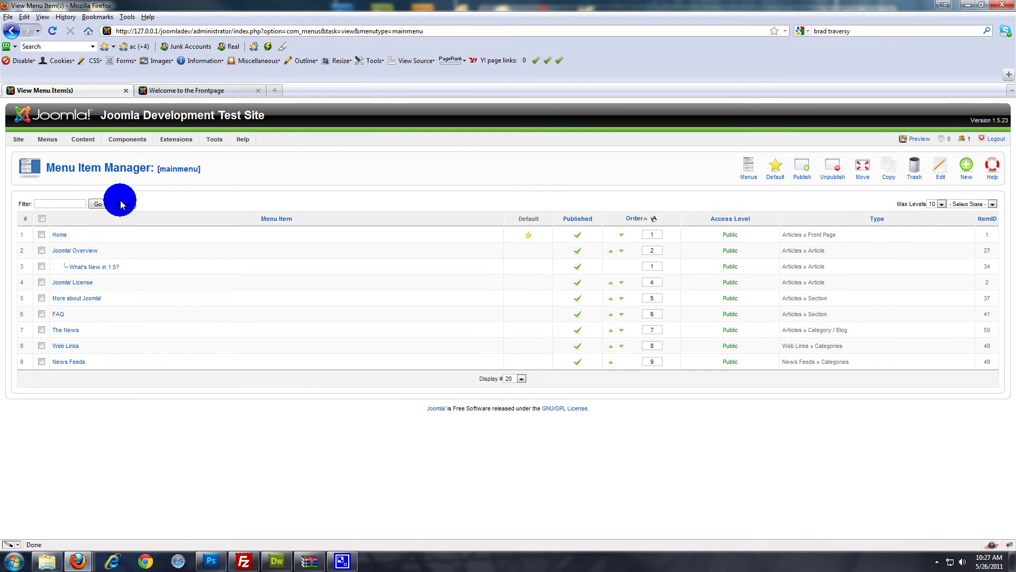
left_click(964, 168)
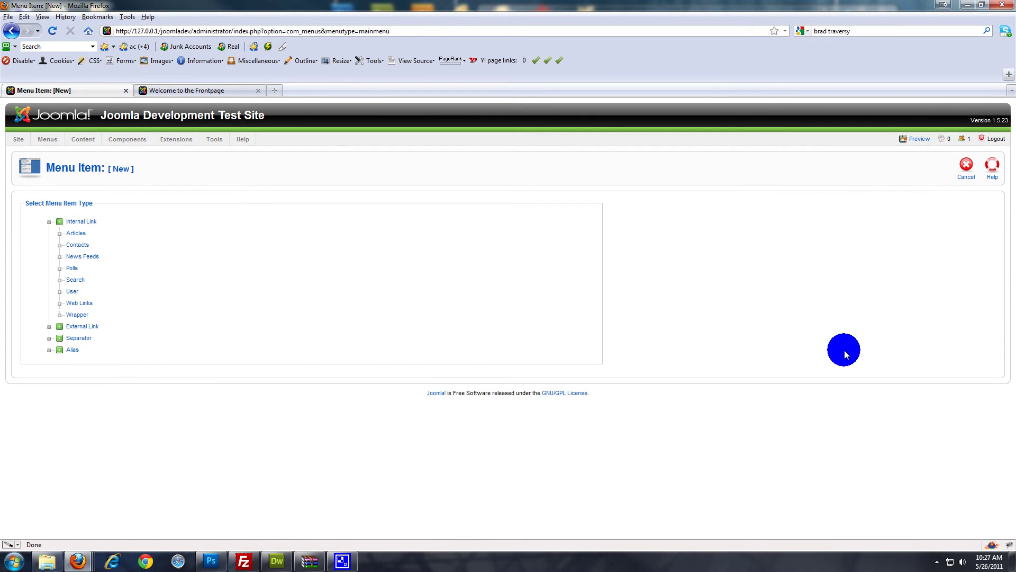
left_click(74, 232)
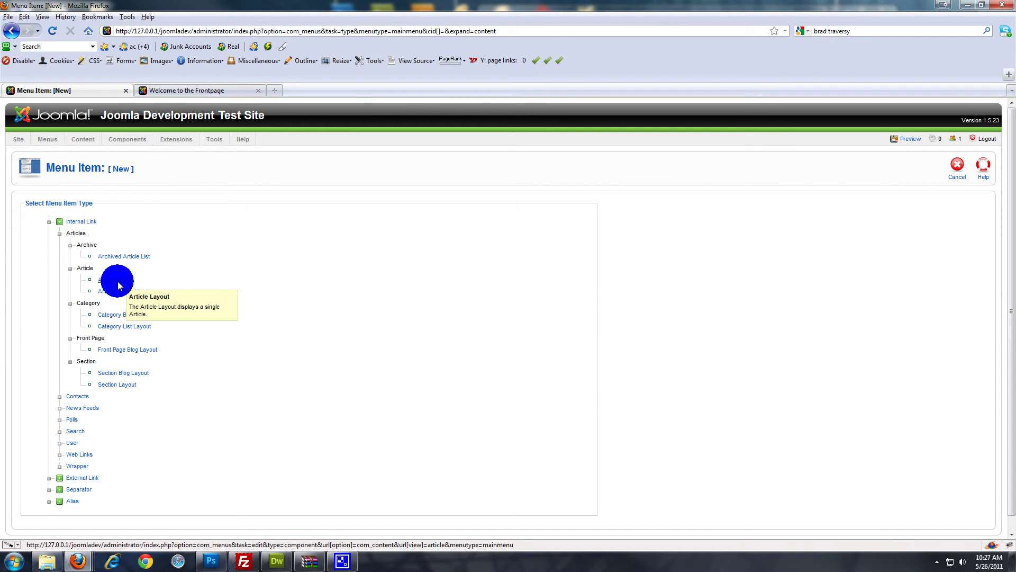
Choose the Article Layout type and title the menu item 'Web Design FAQ', leaving the alias empty
left_click(118, 282)
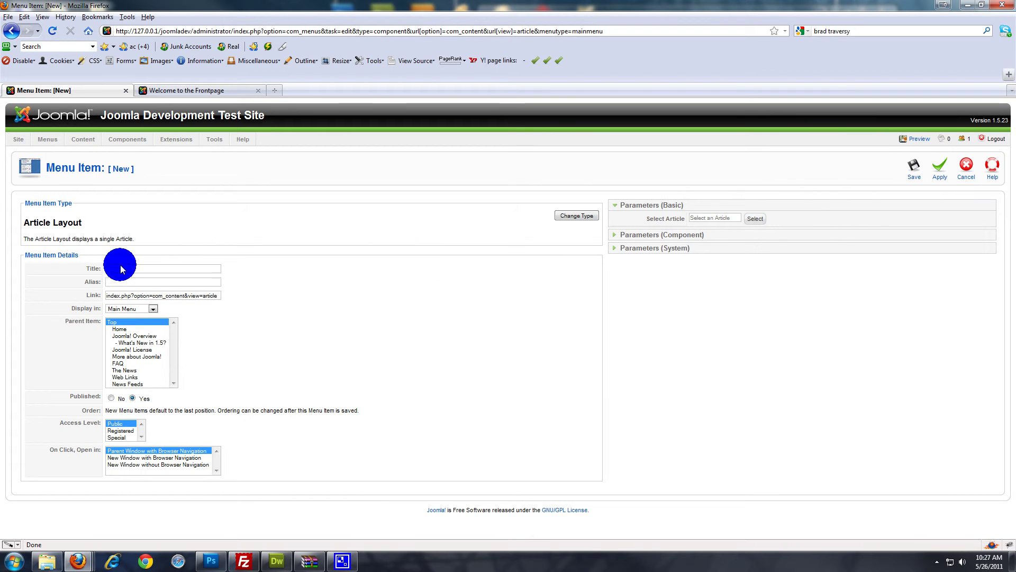
type("We")
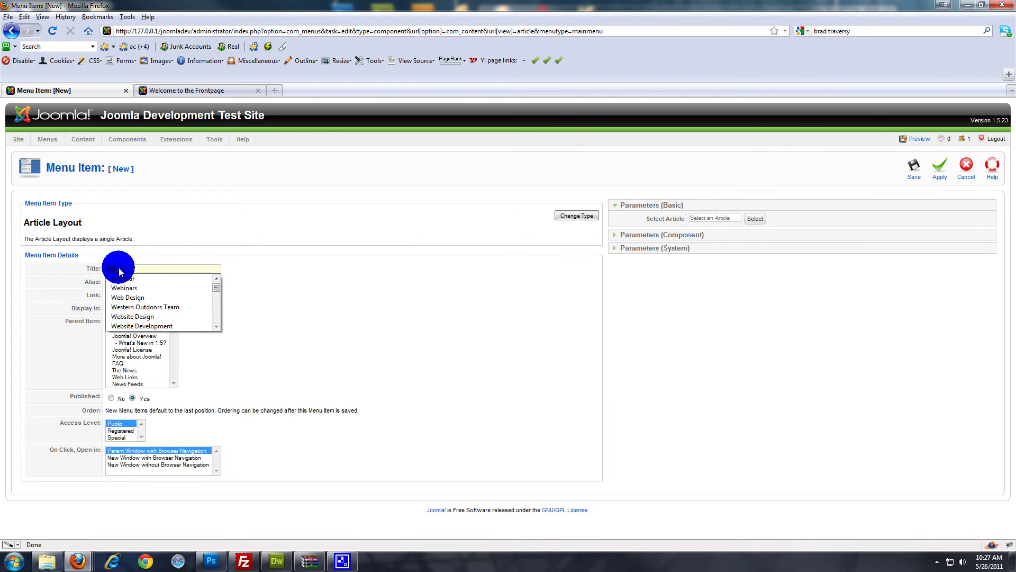
type("b Des")
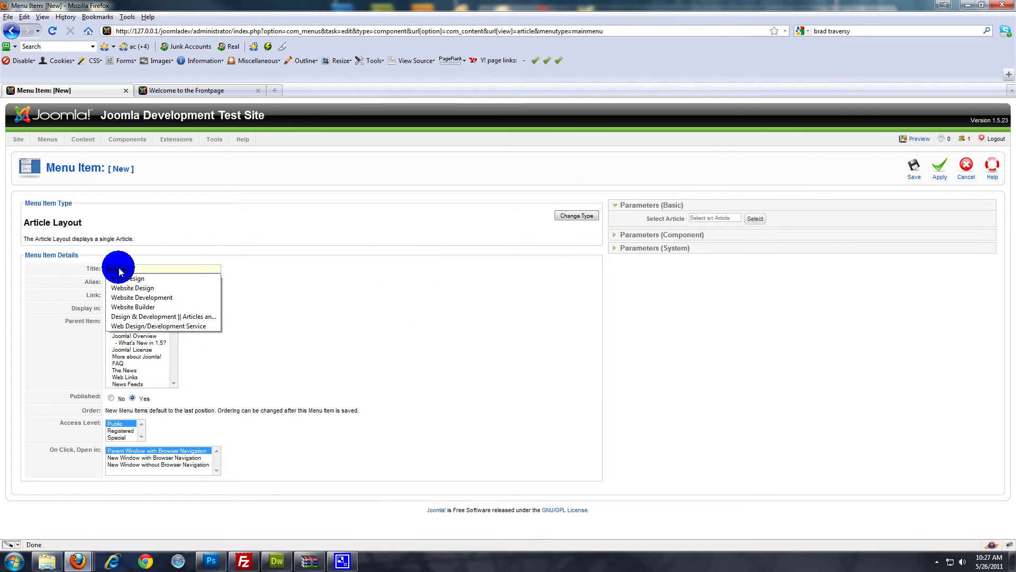
type("ign FAQ")
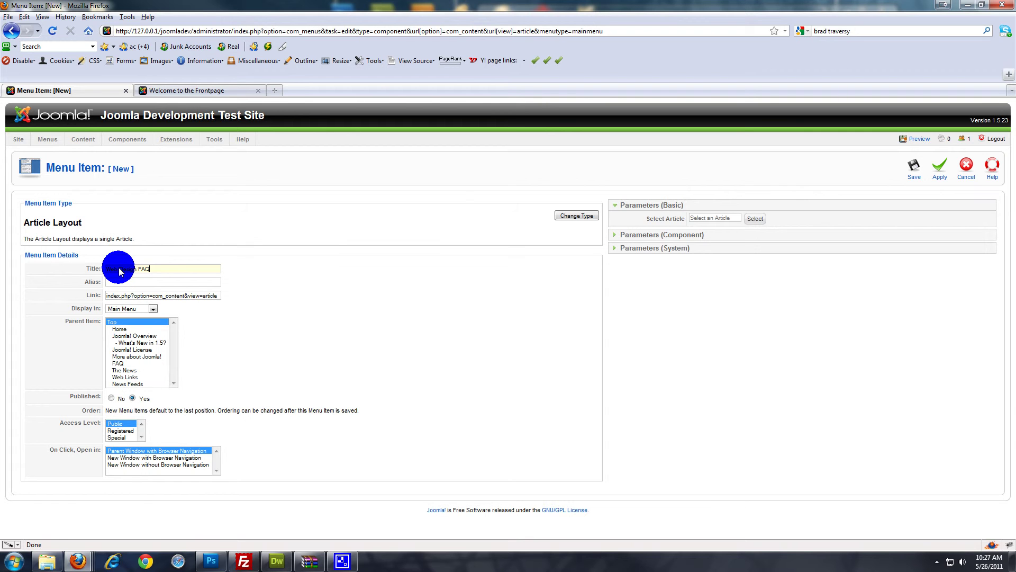
left_click(332, 266)
left_click(294, 312)
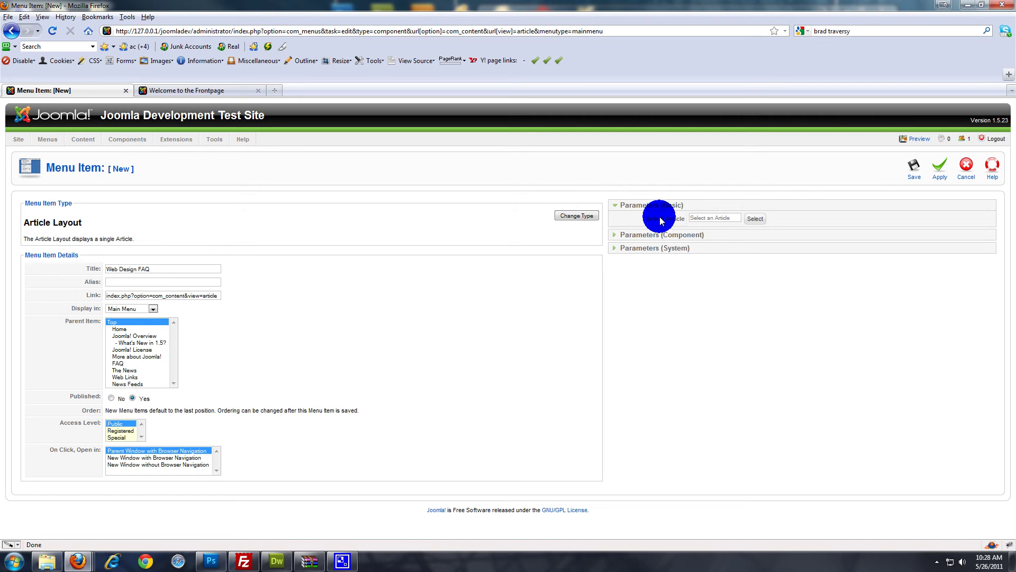
Link the menu item to the Web Design FAQ's article and save it
left_click(754, 218)
scroll(431, 324, "down", 3)
scroll(432, 327, "up", 3)
scroll(432, 327, "down", 4)
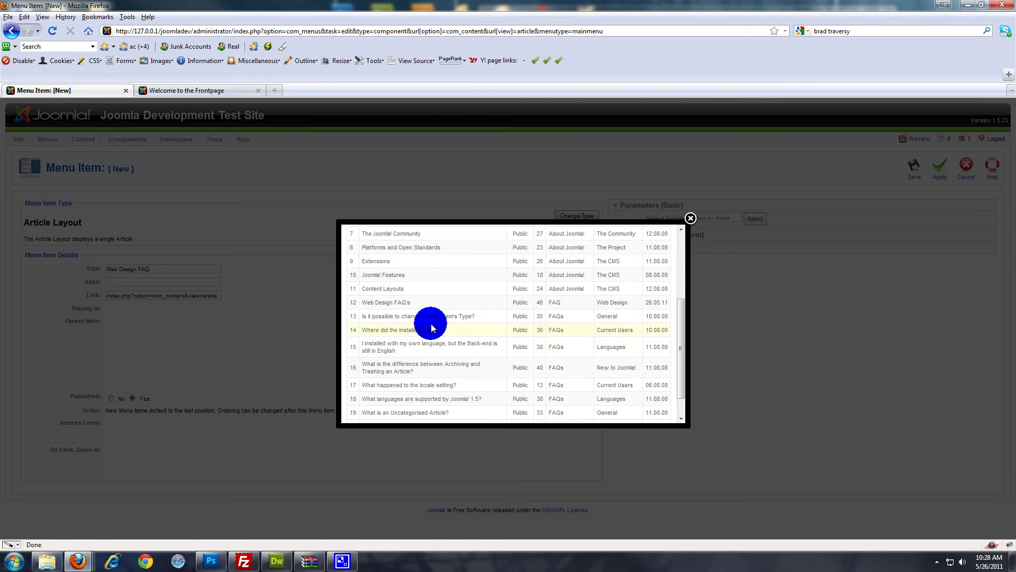
scroll(433, 328, "up", 4)
scroll(433, 327, "down", 4)
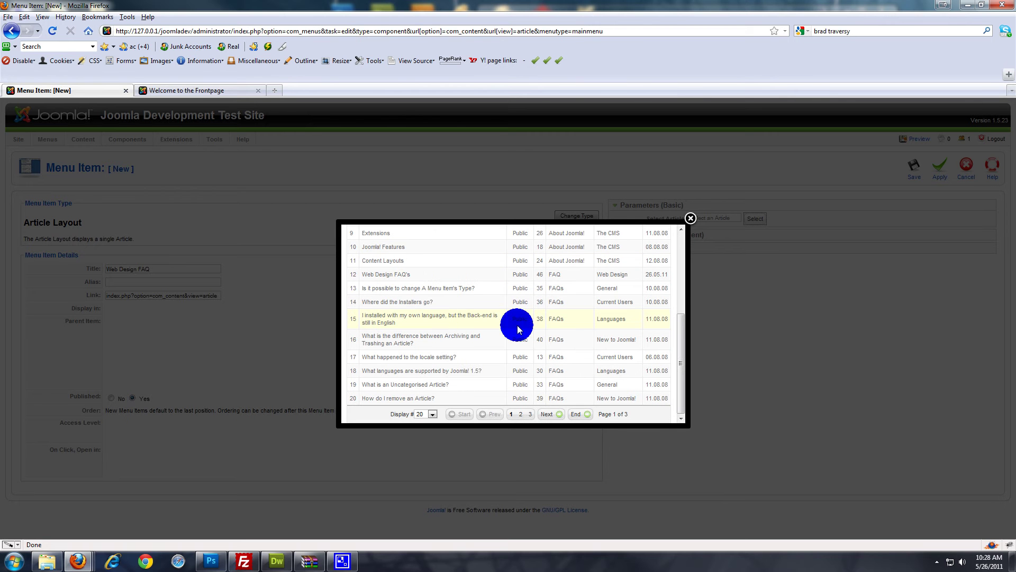
left_click(384, 275)
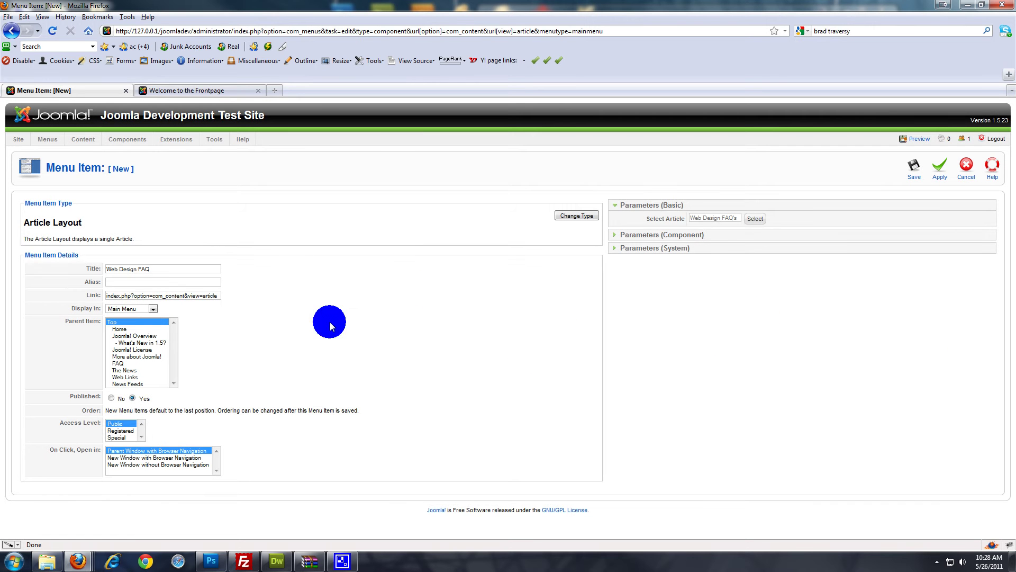
left_click(913, 168)
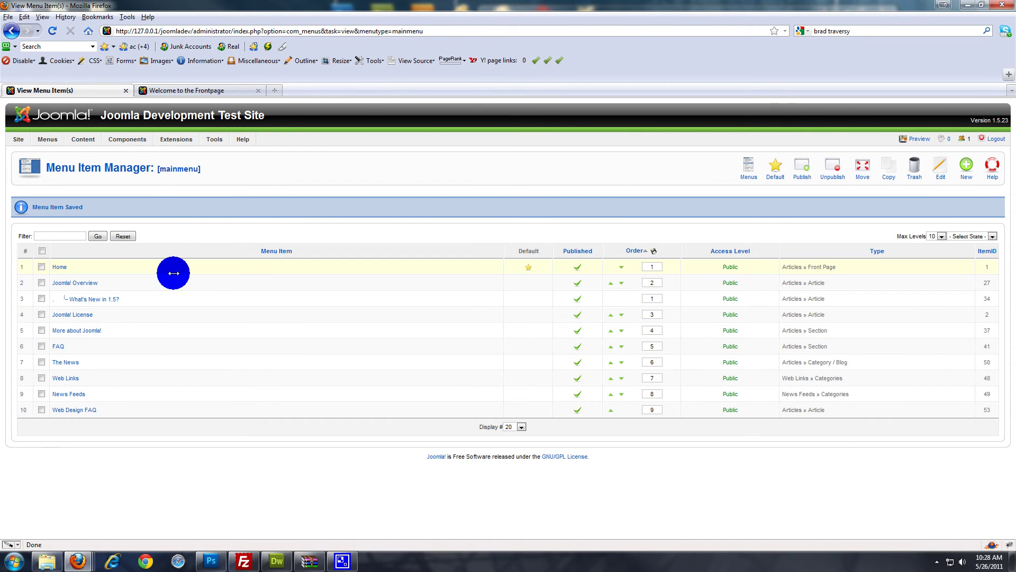
Reload the frontpage to confirm Web Design FAQ appears in the Main Menu, then return to the administrator
left_click(158, 88)
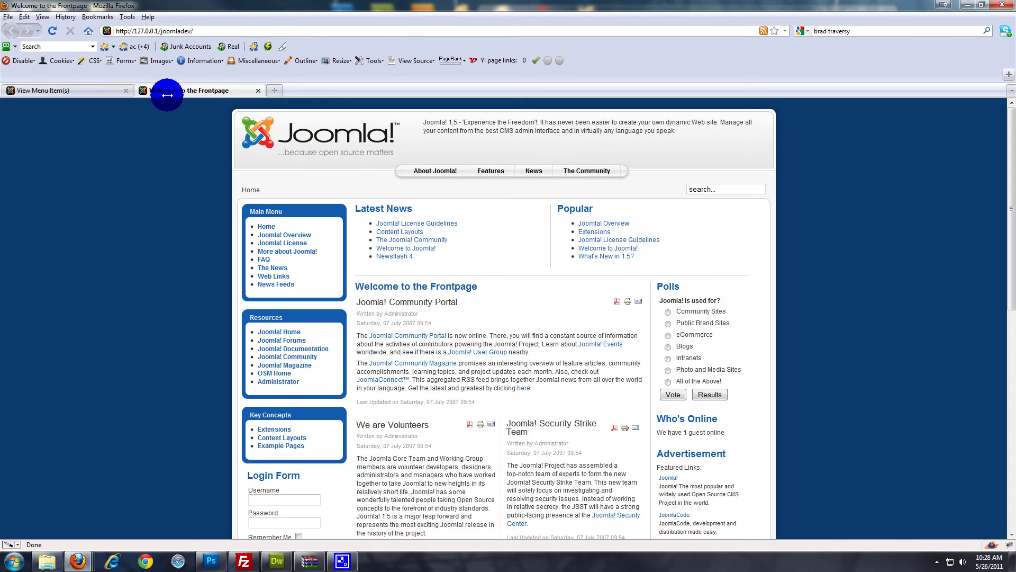
left_click(52, 31)
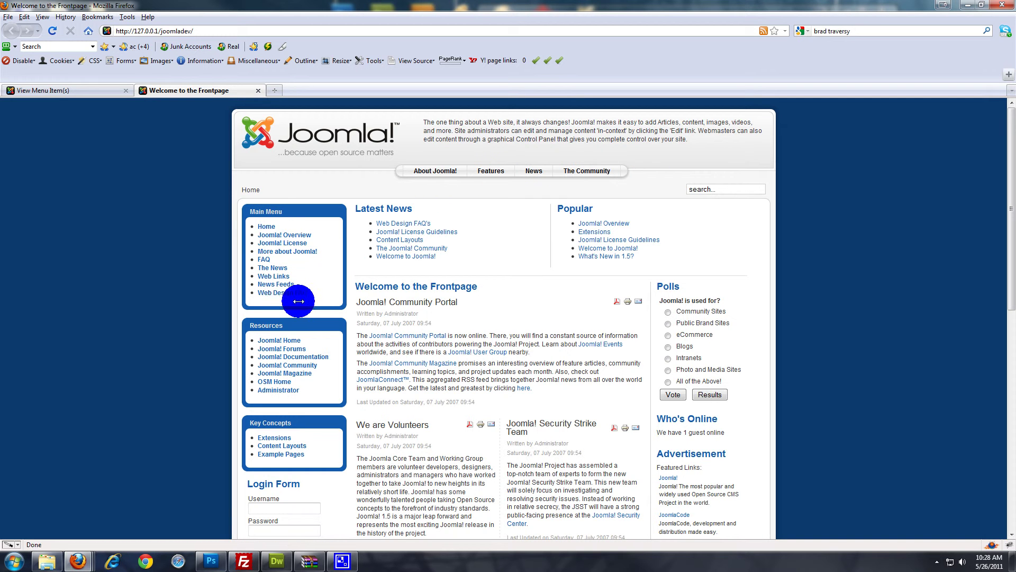
left_click(74, 90)
Bring up the Top Menu's item list, briefly checking the public frontpage
mouse_move(46, 137)
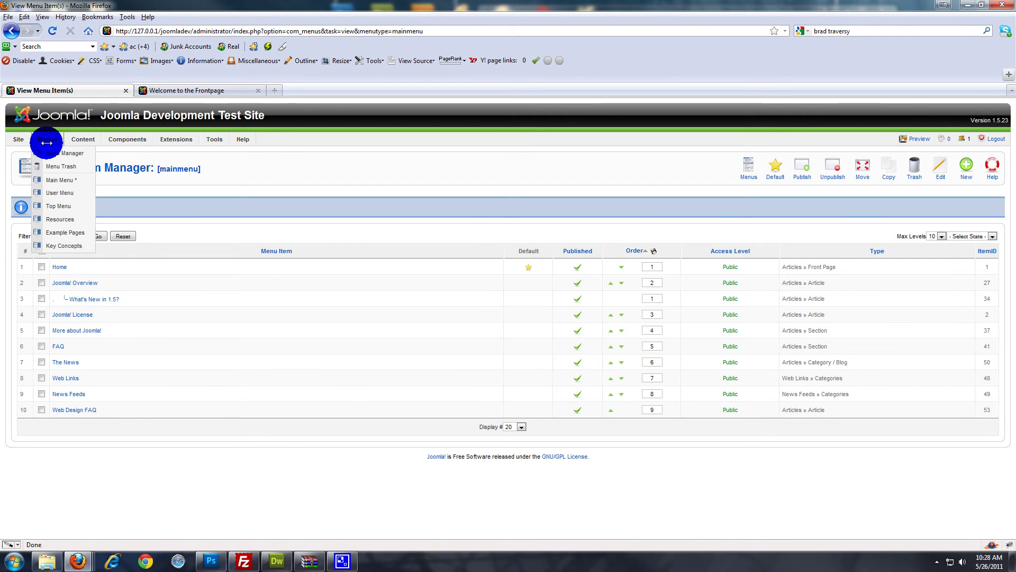
left_click(53, 206)
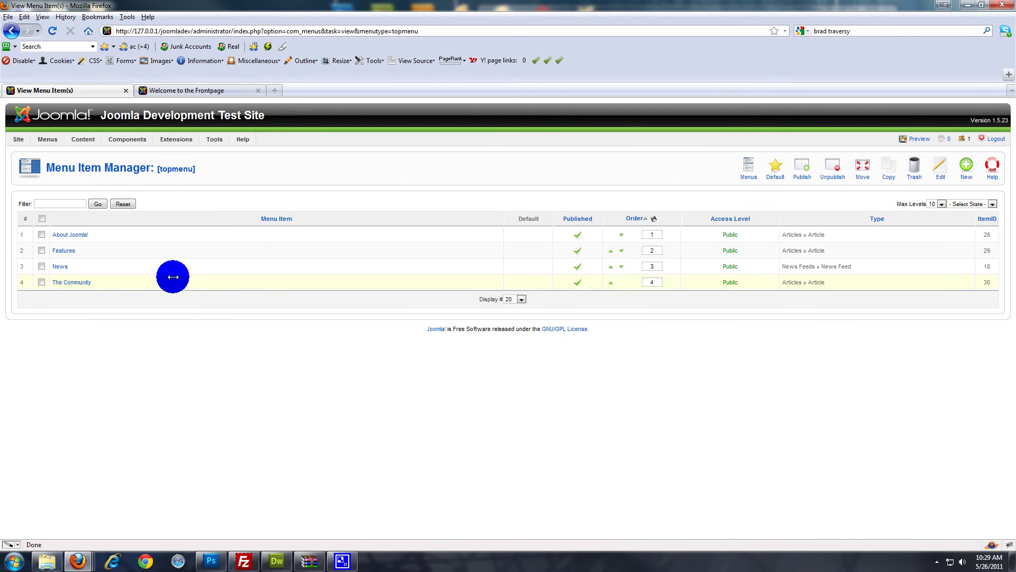
left_click(197, 89)
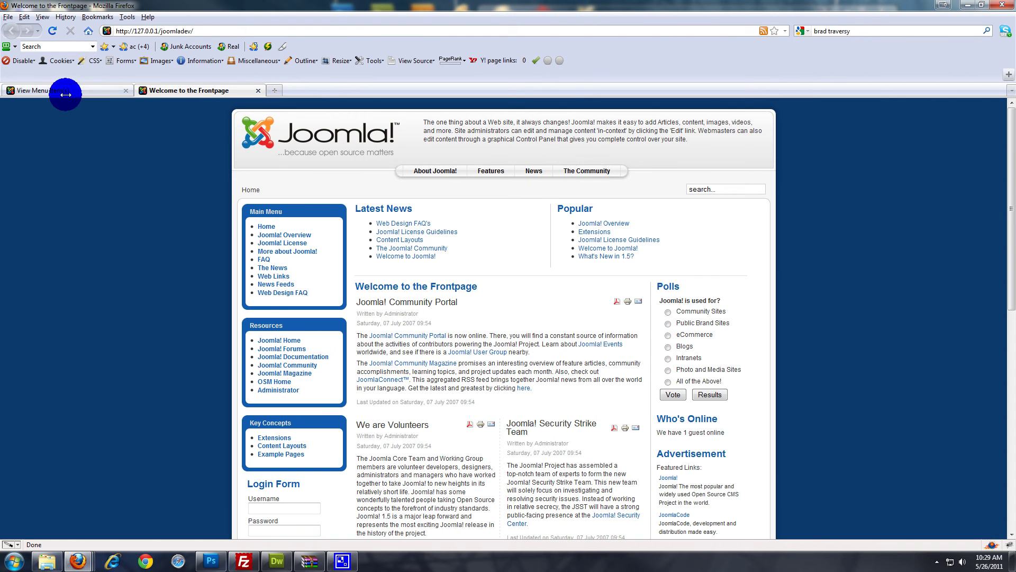
left_click(66, 90)
Create a Top Menu Article Layout item titled 'Web Design FAQ' linked to the Web Design FAQ's article and save it
left_click(961, 167)
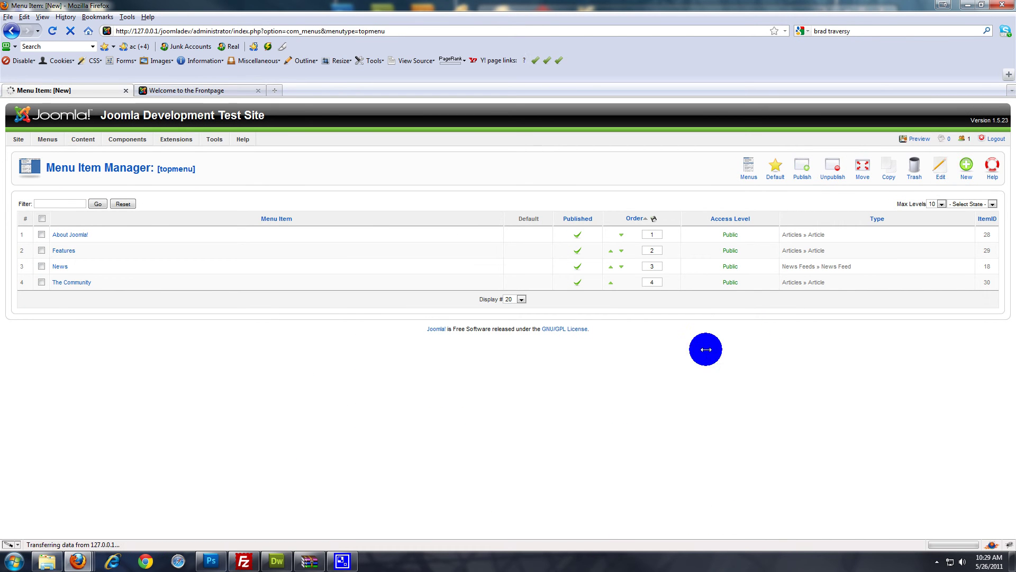
left_click(76, 233)
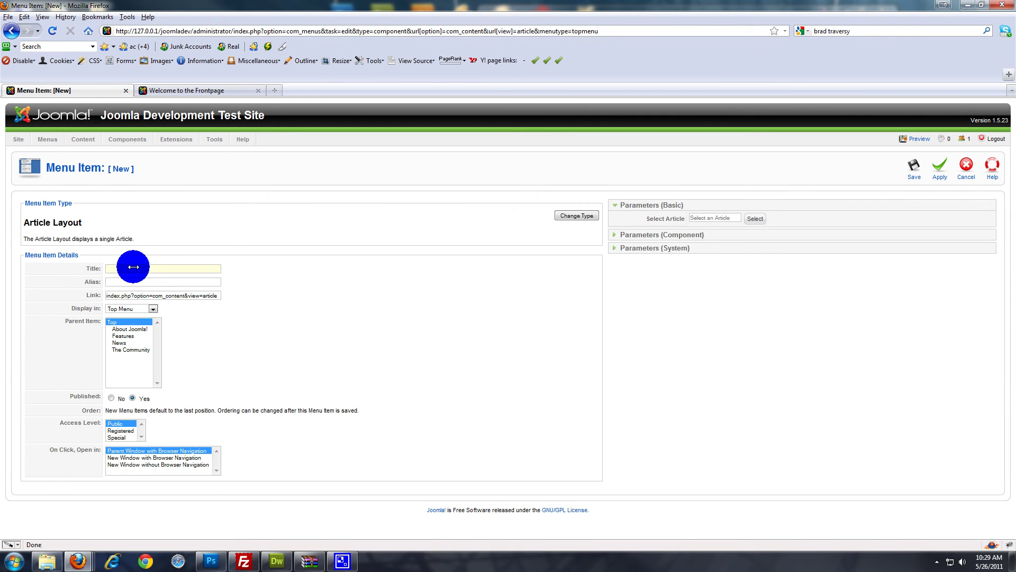
type("Web Design")
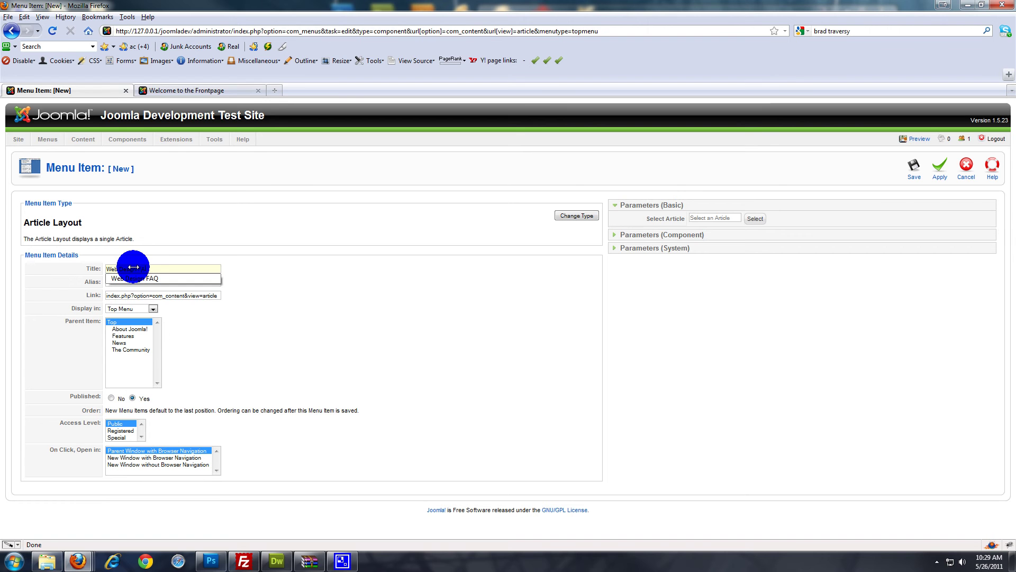
type(" FAQ")
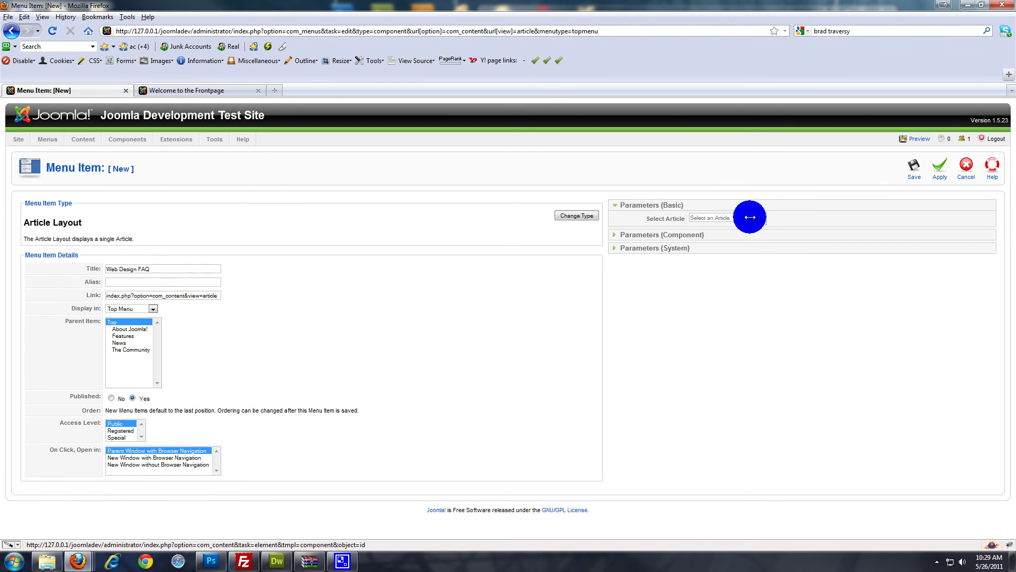
left_click(756, 218)
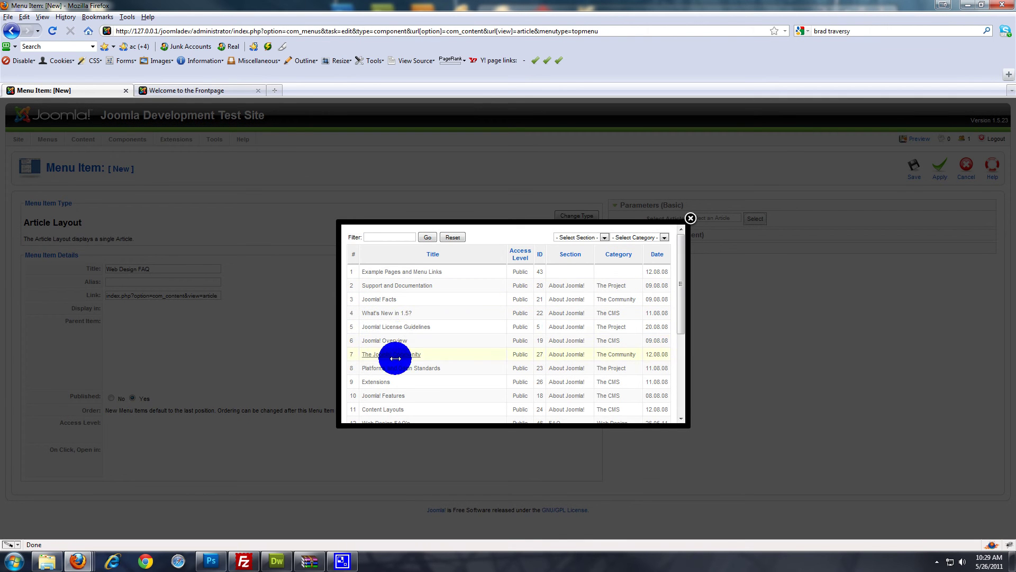
scroll(392, 328, "down", 5)
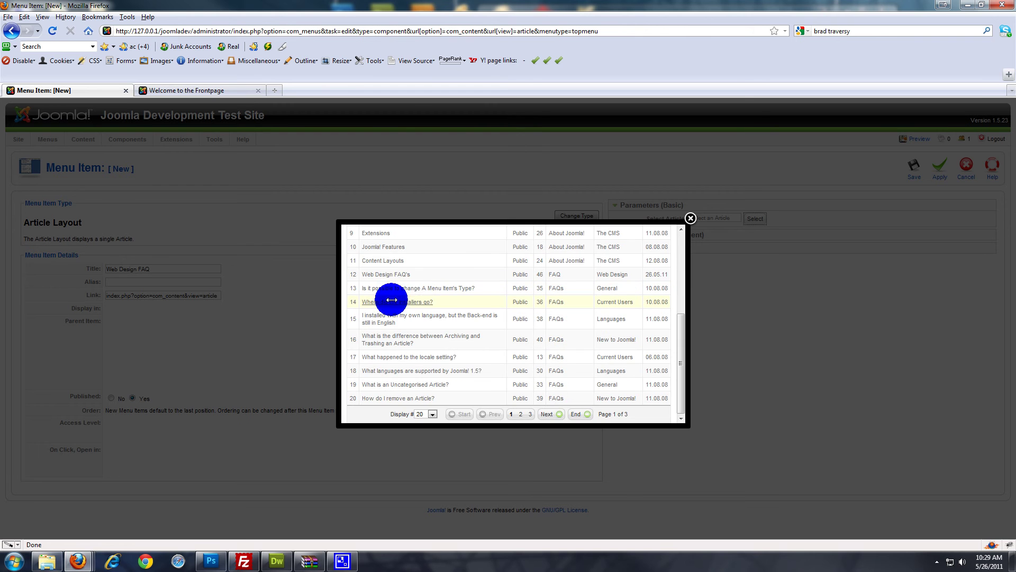
left_click(385, 275)
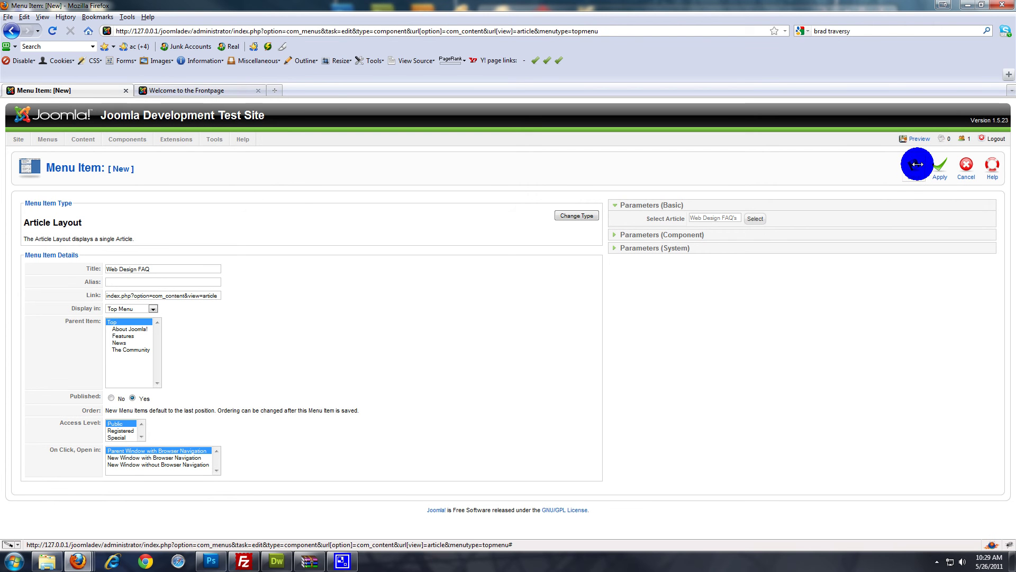
left_click(917, 164)
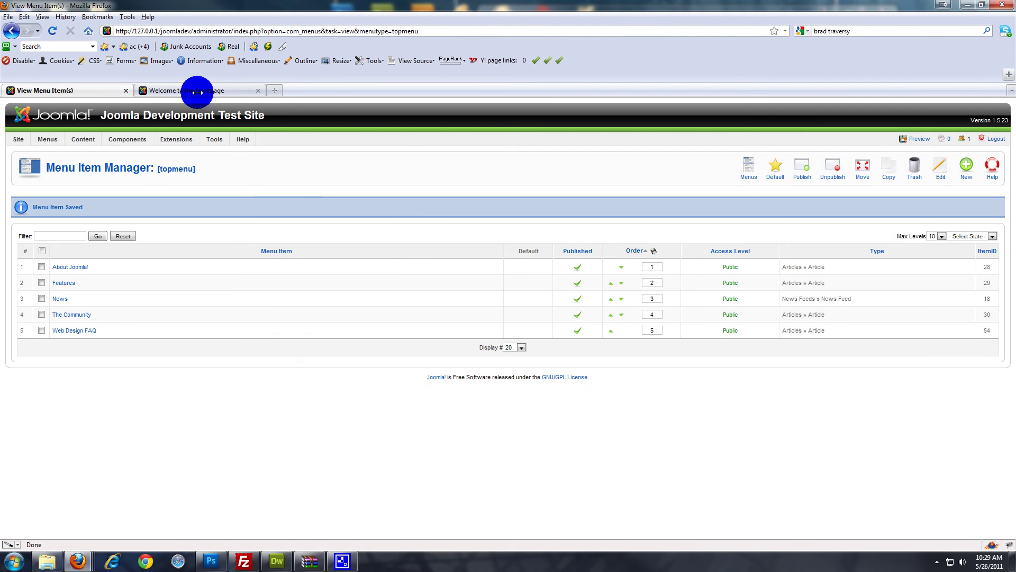
Reload the frontpage to show the new Web Design FAQ top link and inspect the article text
left_click(196, 96)
left_click(52, 31)
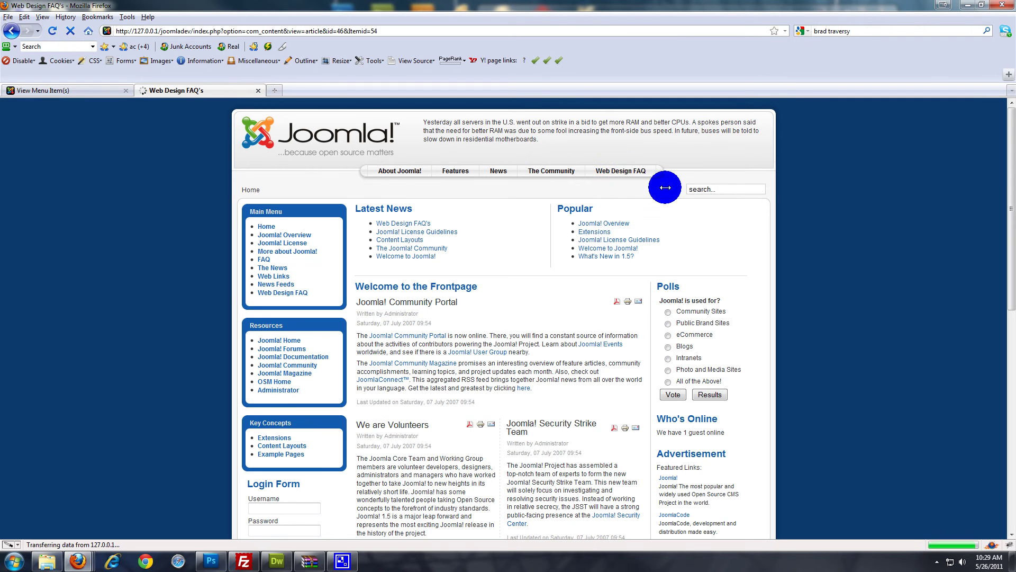
left_click_drag(511, 247, 356, 243)
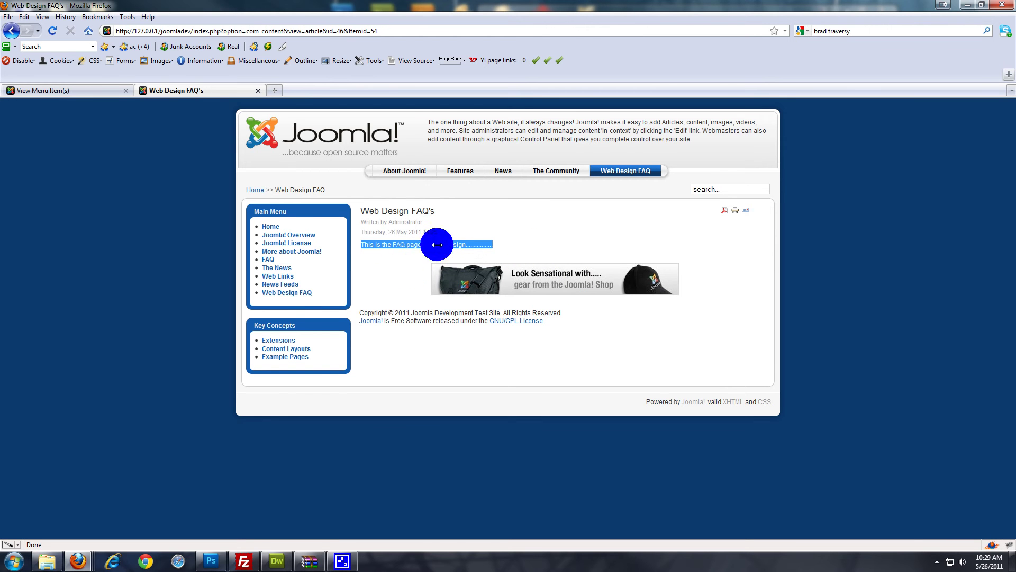
left_click(874, 273)
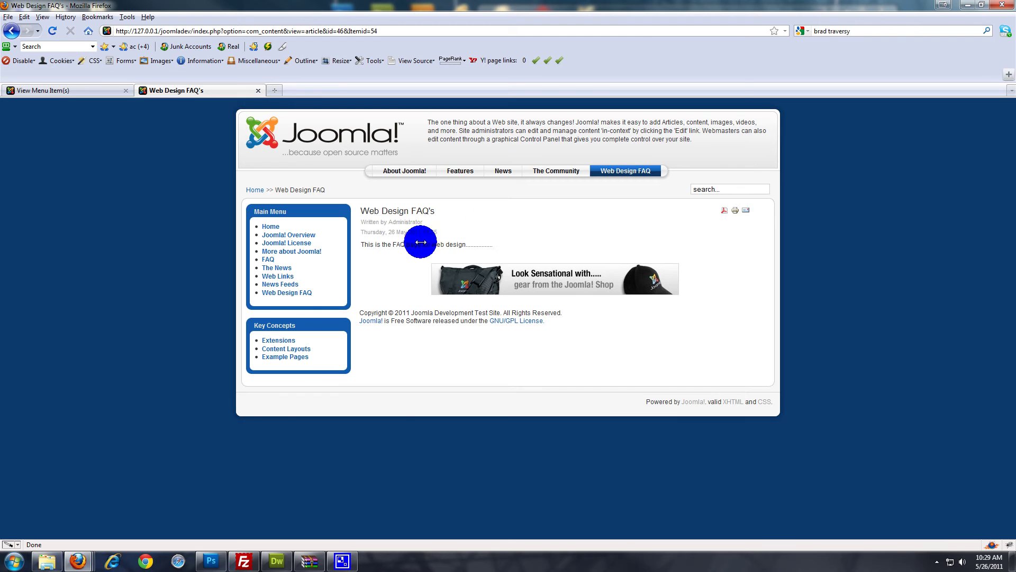
Highlight the article title, the 'Written by Administrator' line and the creation date line
left_click_drag(364, 210, 442, 206)
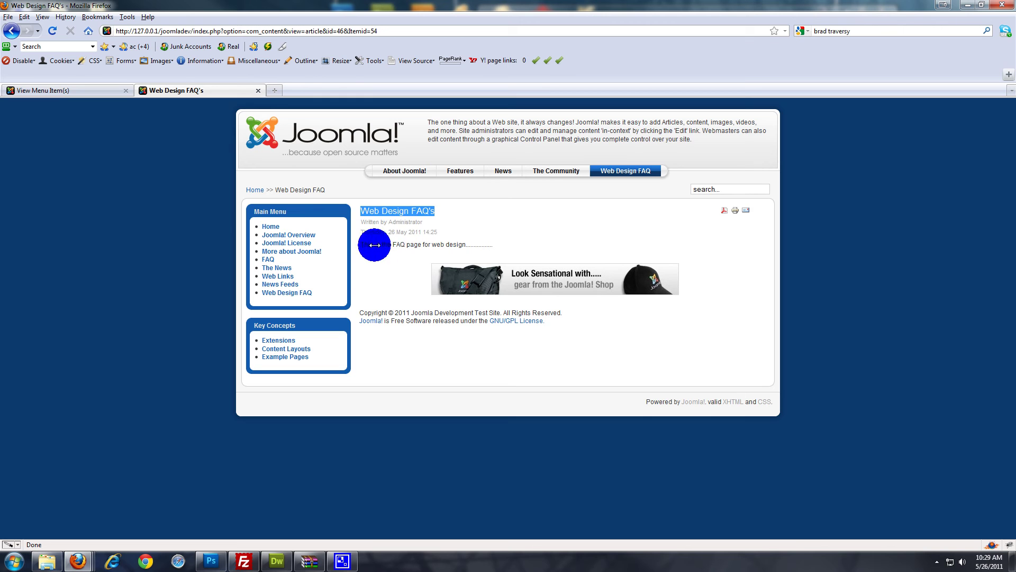
left_click_drag(463, 225, 365, 221)
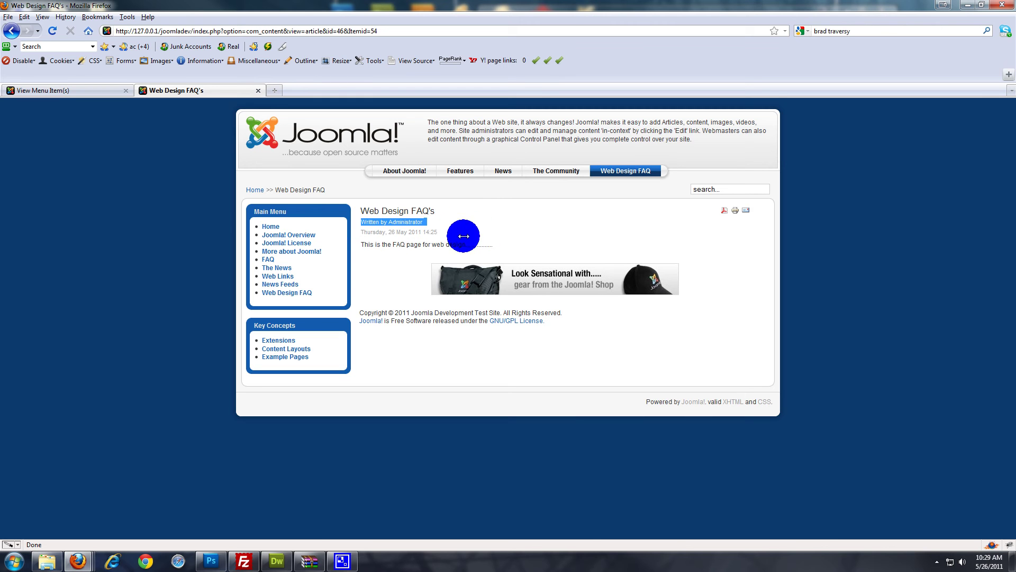
left_click_drag(439, 233, 359, 232)
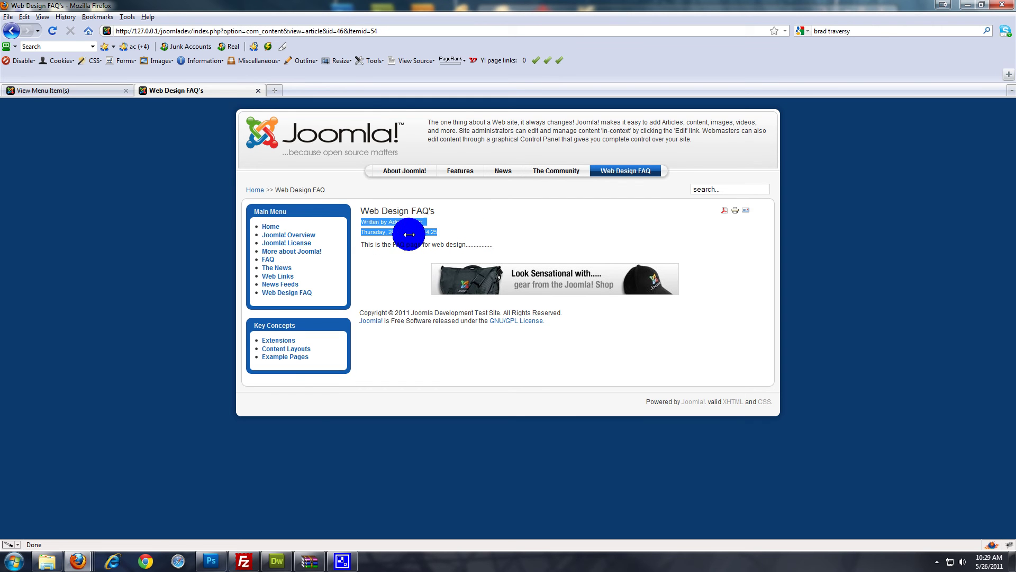
left_click(78, 89)
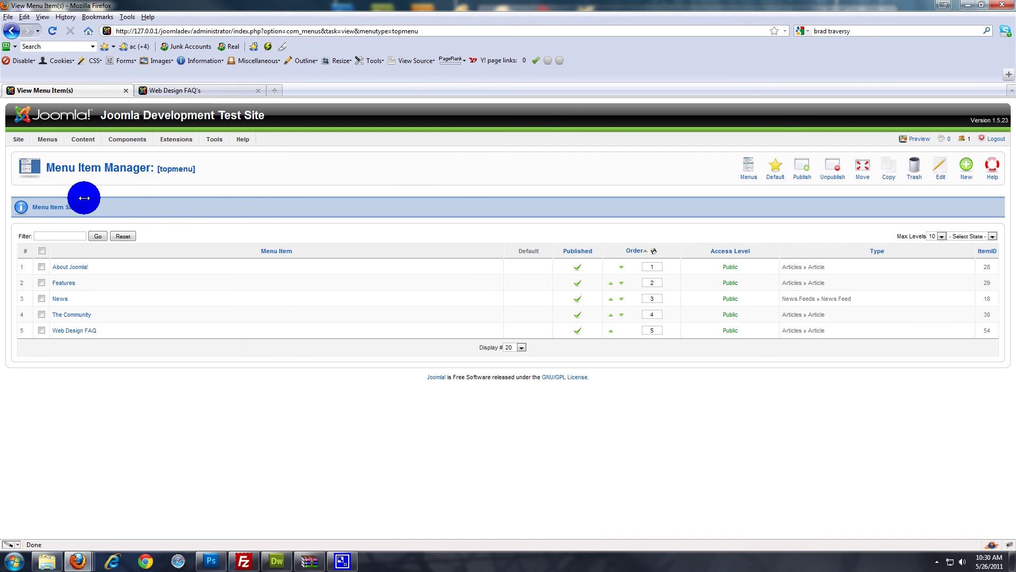
Set Author Name and Created Date to Hide in the global article Parameters, save, and reload the FAQ page
left_click(83, 151)
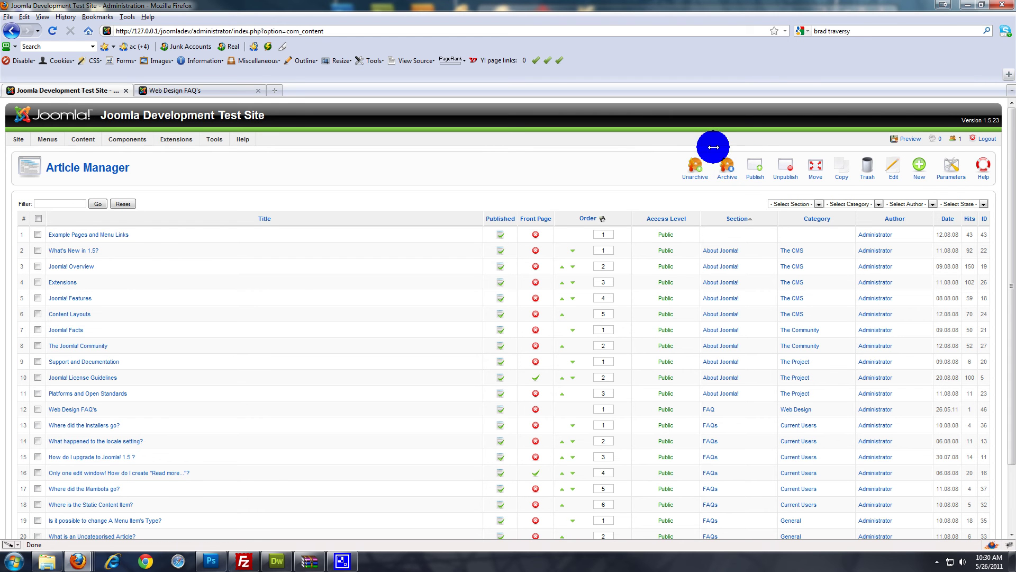
left_click(951, 164)
scroll(500, 271, "down", 2)
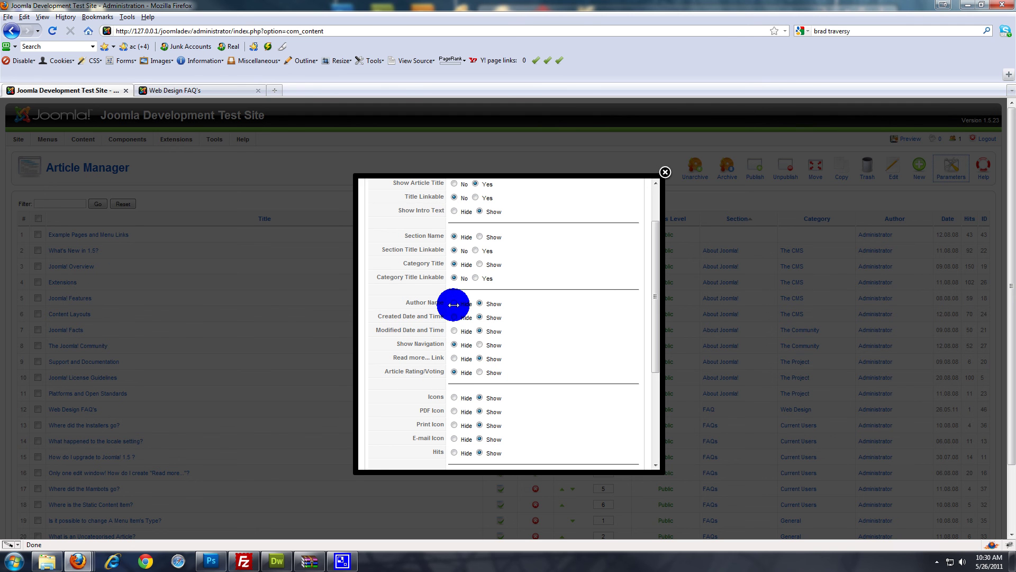
scroll(550, 316, "down", 5)
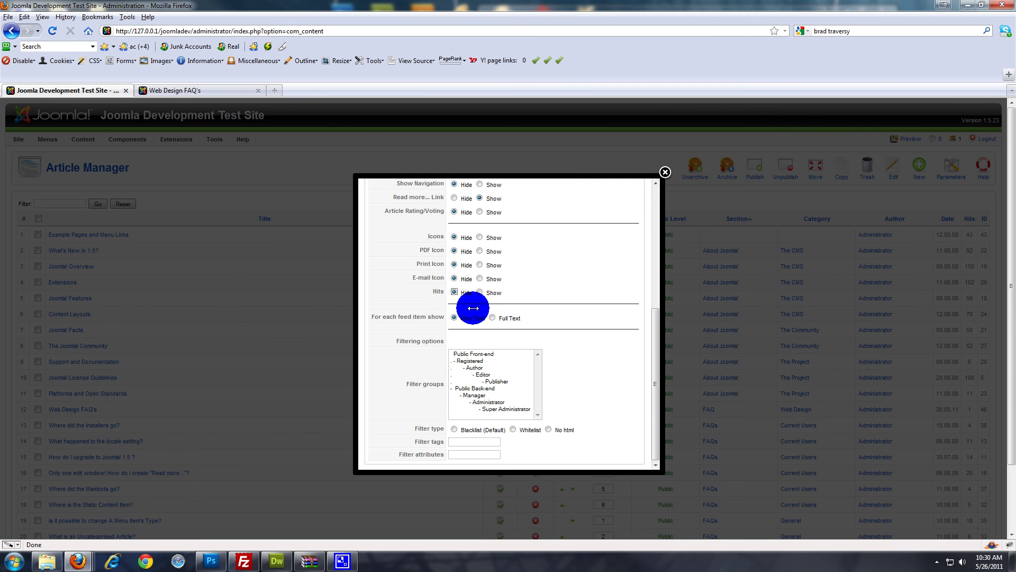
scroll(601, 409, "up", 7)
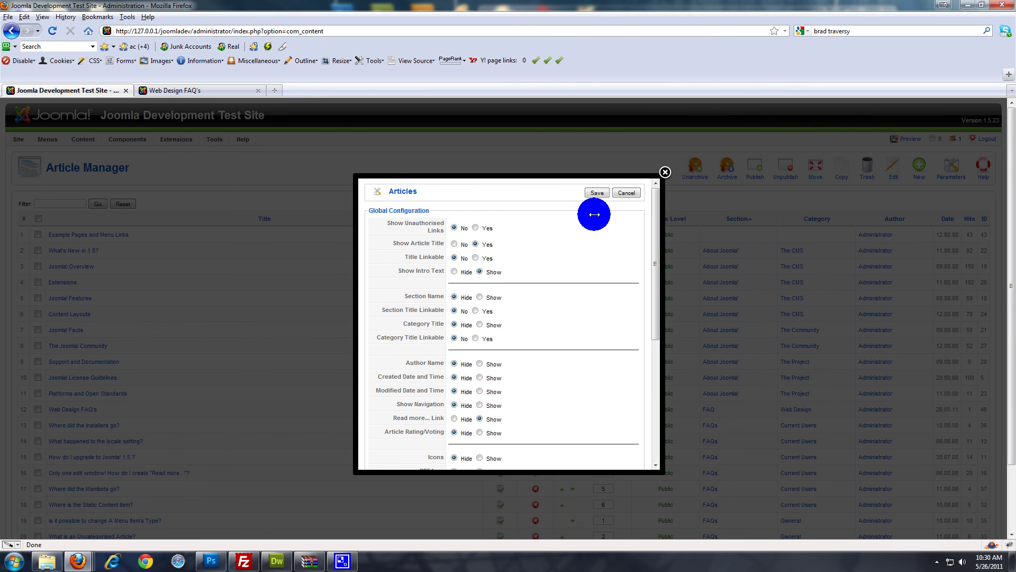
left_click(599, 191)
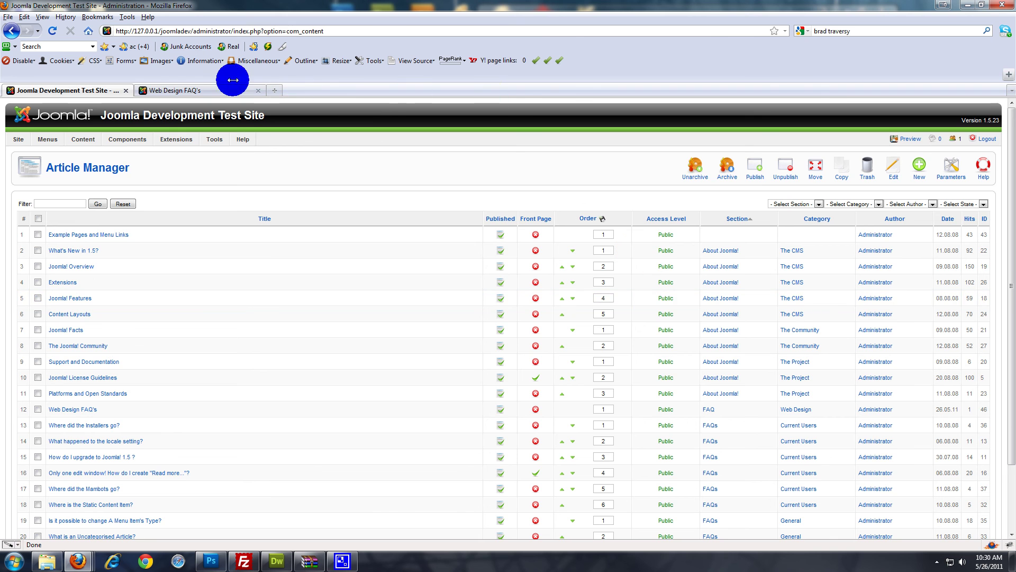
left_click(198, 90)
left_click(52, 31)
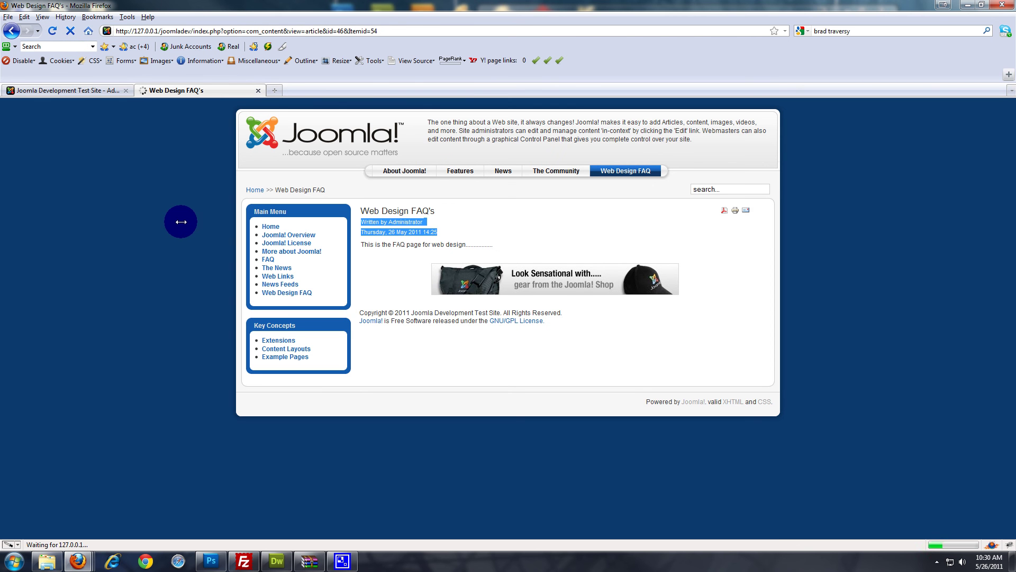